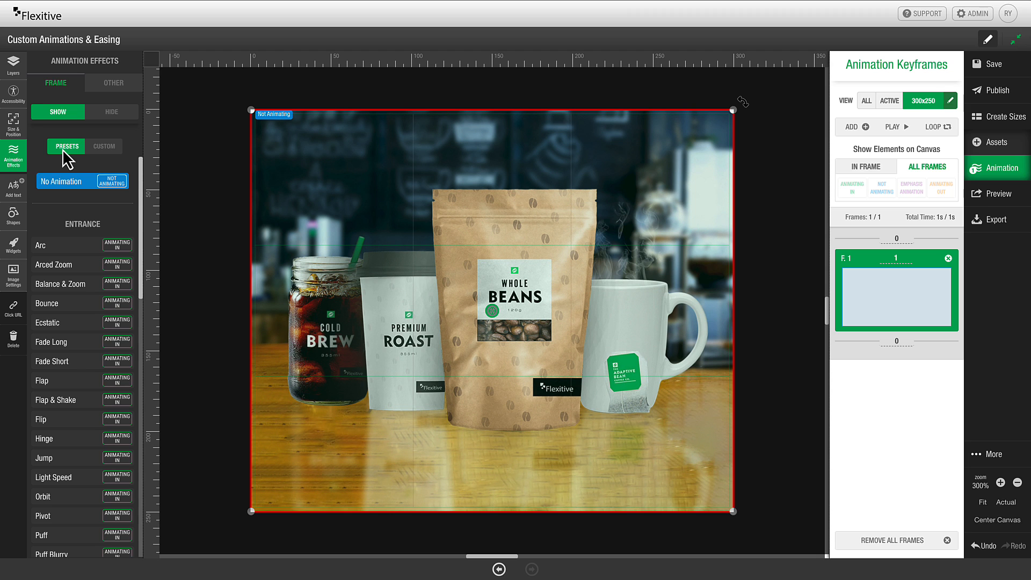
# Apply a custom Pan effect to the product photo and move its start point slightly downward.
pyautogui.click(60, 364)
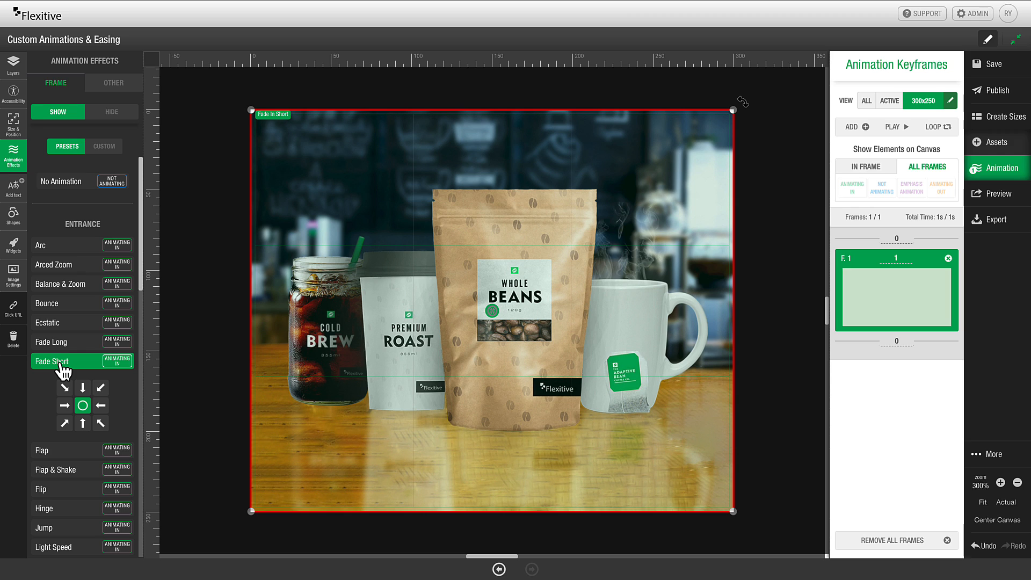
pyautogui.click(104, 147)
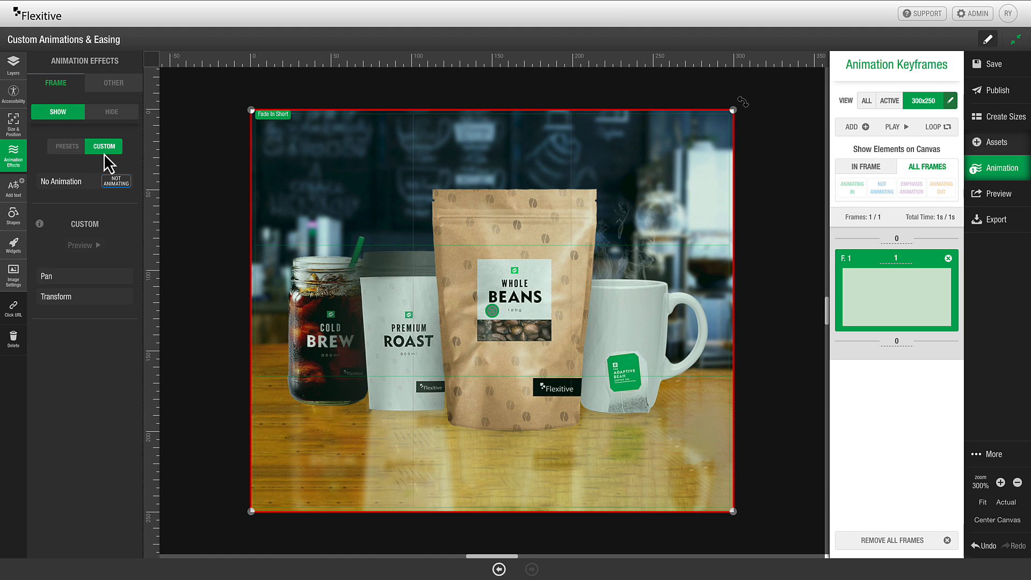
pyautogui.click(99, 286)
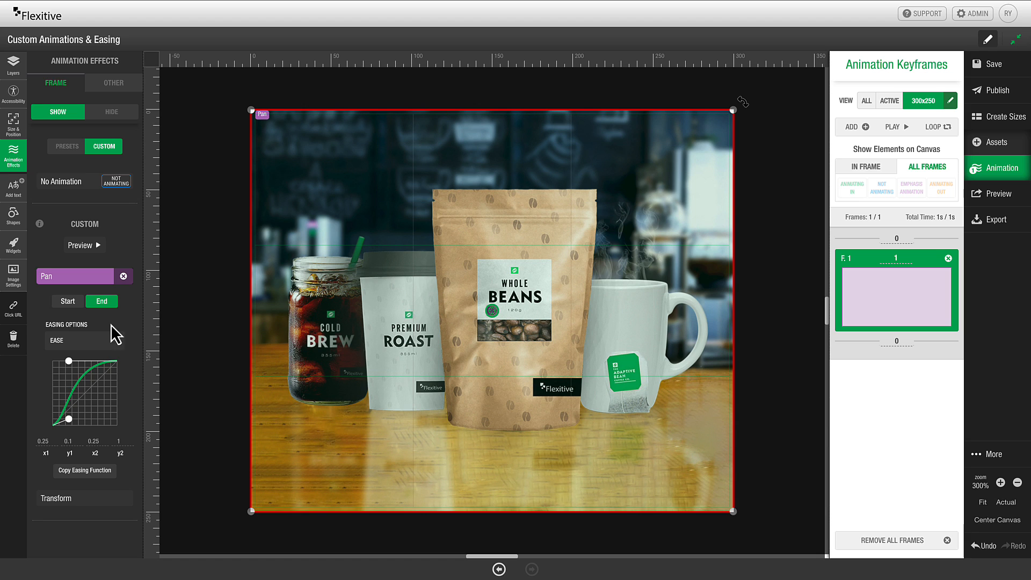
pyautogui.click(70, 304)
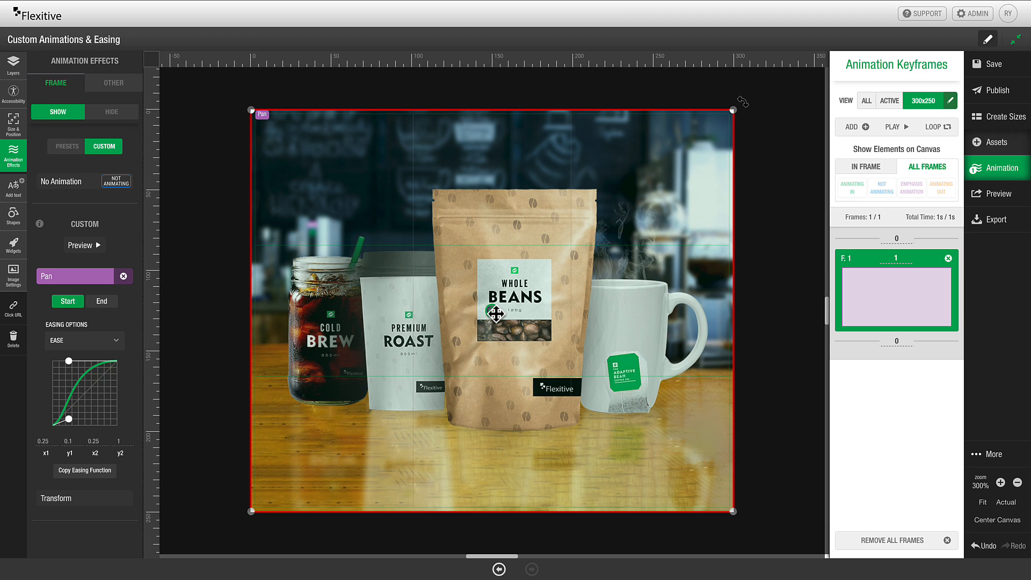
pyautogui.moveTo(495, 315)
pyautogui.mouseDown()
pyautogui.moveTo(459, 278)
pyautogui.moveTo(471, 199)
pyautogui.moveTo(496, 154)
pyautogui.moveTo(492, 491)
pyautogui.moveTo(413, 442)
pyautogui.moveTo(370, 384)
pyautogui.moveTo(368, 341)
pyautogui.moveTo(537, 304)
pyautogui.moveTo(601, 313)
pyautogui.moveTo(535, 390)
pyautogui.moveTo(497, 520)
pyautogui.moveTo(475, 239)
pyautogui.moveTo(494, 96)
pyautogui.moveTo(510, 514)
pyautogui.moveTo(494, 238)
pyautogui.moveTo(506, 92)
pyautogui.moveTo(486, 309)
pyautogui.moveTo(497, 487)
pyautogui.moveTo(494, 334)
pyautogui.moveTo(513, 126)
pyautogui.moveTo(501, 448)
pyautogui.moveTo(499, 297)
pyautogui.moveTo(493, 337)
pyautogui.mouseUp()
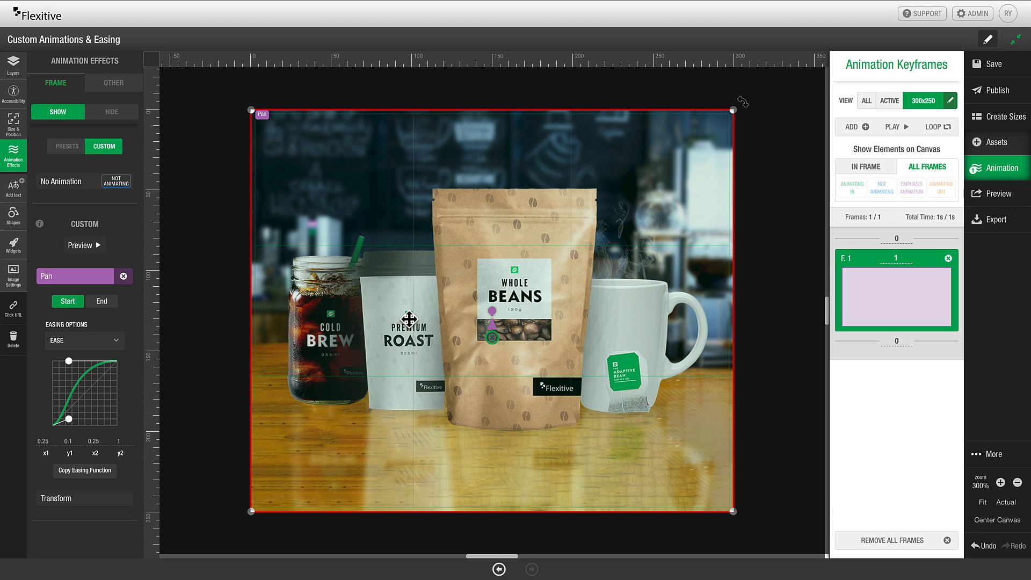
# Zoom the product photo to 141% within its element.
pyautogui.click(14, 133)
pyautogui.scroll(-1, 83, 417)
pyautogui.moveTo(53, 495); pyautogui.dragTo(61, 495)
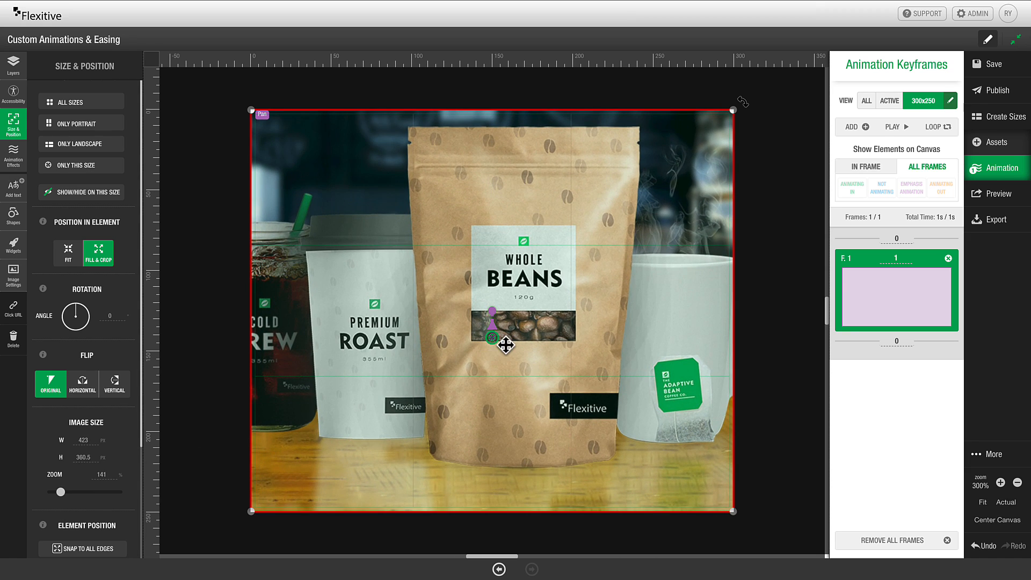
# Make the pan path horizontal, starting near the photo's left edge and ending right of its centre.
pyautogui.moveTo(494, 341)
pyautogui.mouseDown()
pyautogui.moveTo(425, 342)
pyautogui.moveTo(376, 325)
pyautogui.moveTo(331, 265)
pyautogui.moveTo(340, 228)
pyautogui.moveTo(419, 195)
pyautogui.moveTo(479, 190)
pyautogui.moveTo(607, 232)
pyautogui.moveTo(643, 303)
pyautogui.moveTo(641, 378)
pyautogui.moveTo(614, 377)
pyautogui.moveTo(445, 303)
pyautogui.moveTo(281, 297)
pyautogui.moveTo(644, 310)
pyautogui.moveTo(574, 301)
pyautogui.moveTo(502, 230)
pyautogui.moveTo(490, 110)
pyautogui.moveTo(486, 483)
pyautogui.moveTo(480, 408)
pyautogui.moveTo(294, 488)
pyautogui.moveTo(424, 313)
pyautogui.mouseUp()
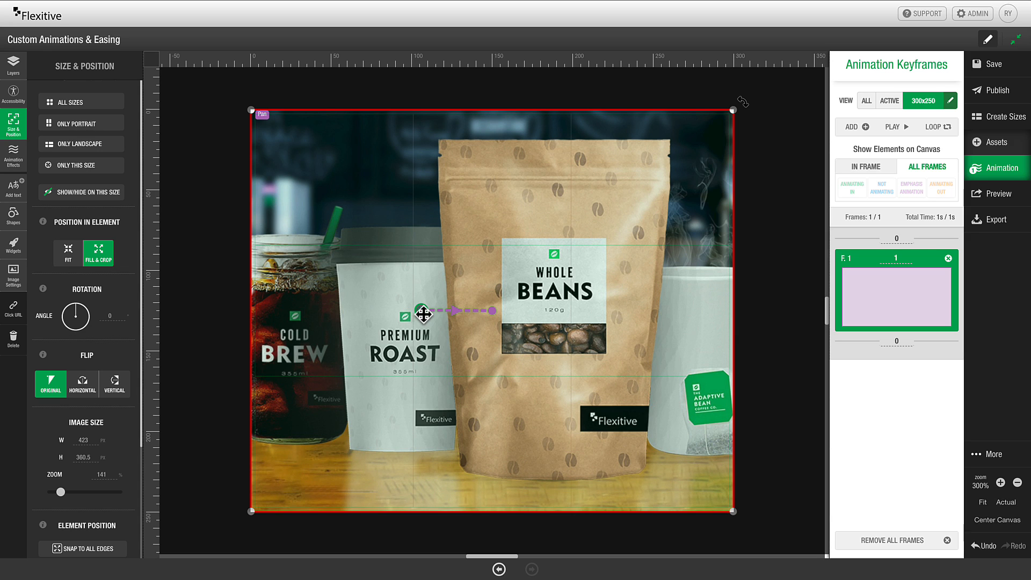
pyautogui.click(14, 157)
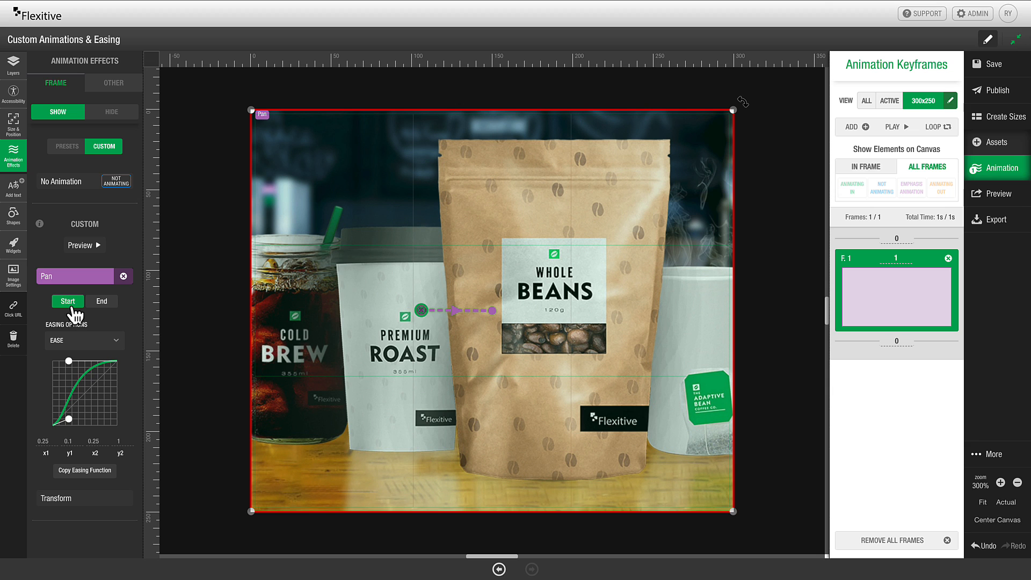
pyautogui.moveTo(422, 311); pyautogui.dragTo(262, 314)
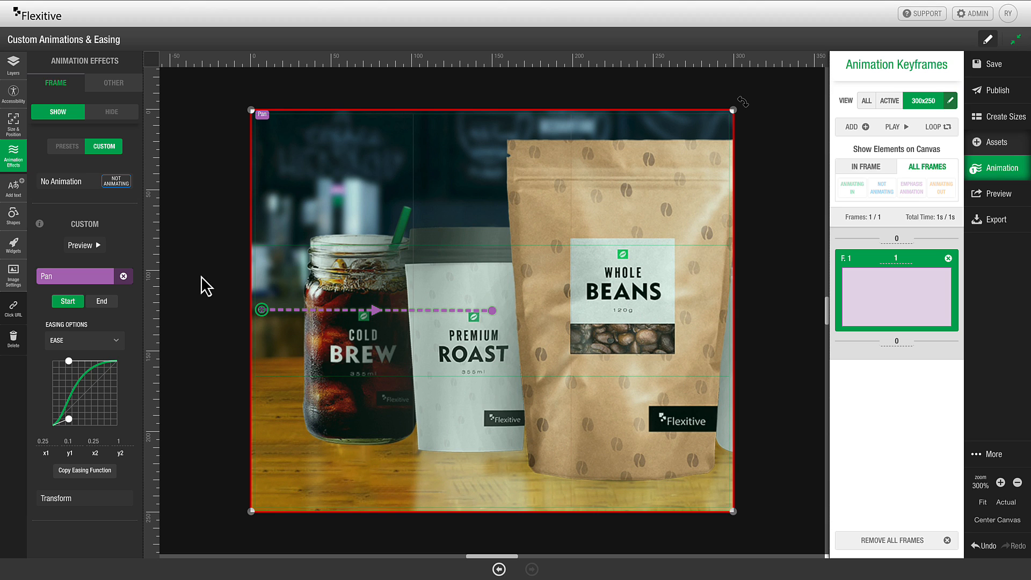
pyautogui.click(102, 301)
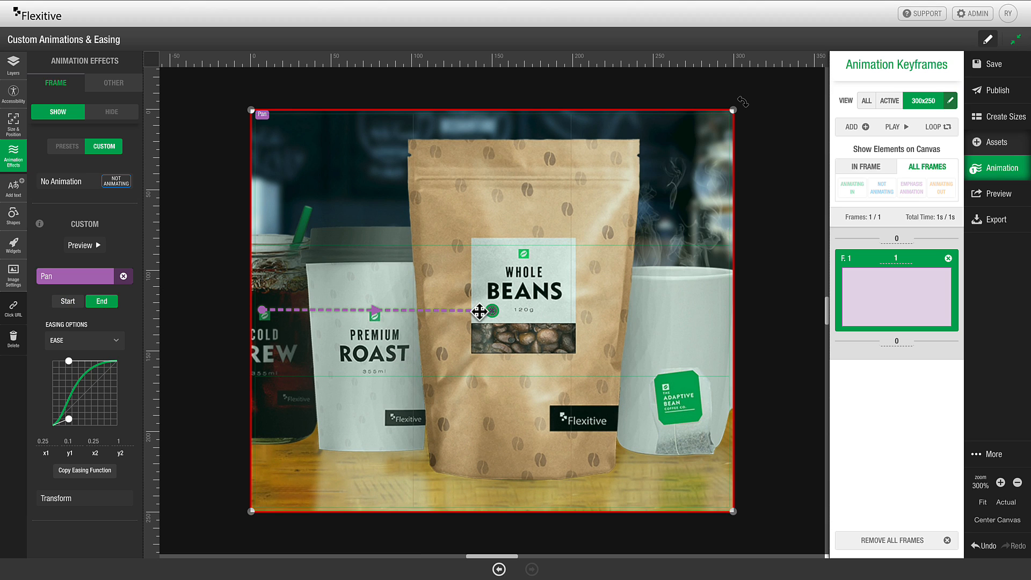
pyautogui.moveTo(492, 310); pyautogui.dragTo(560, 313)
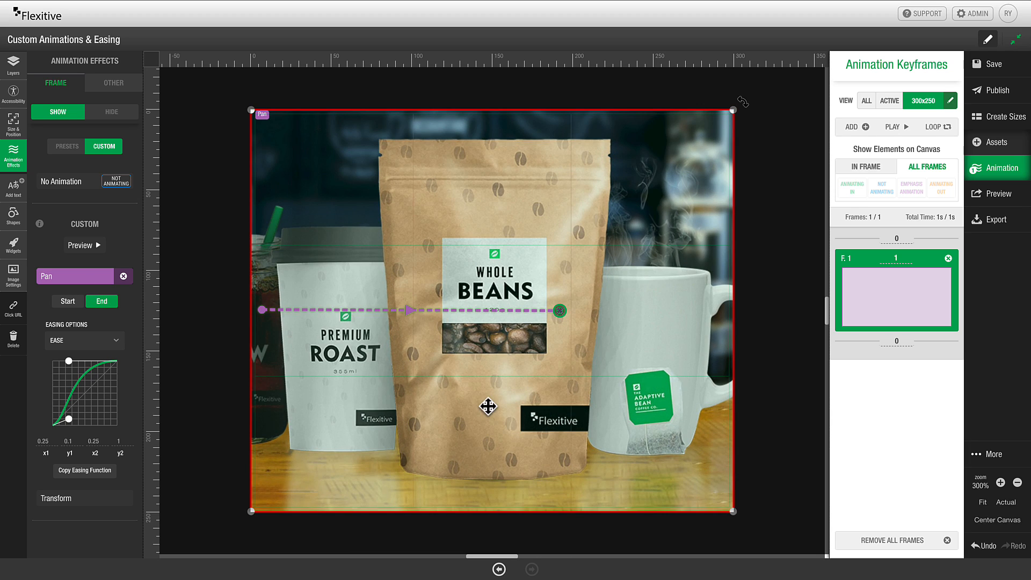
# Set the duration of frame 1 to 5 seconds and preview the pan.
pyautogui.doubleClick(900, 259)
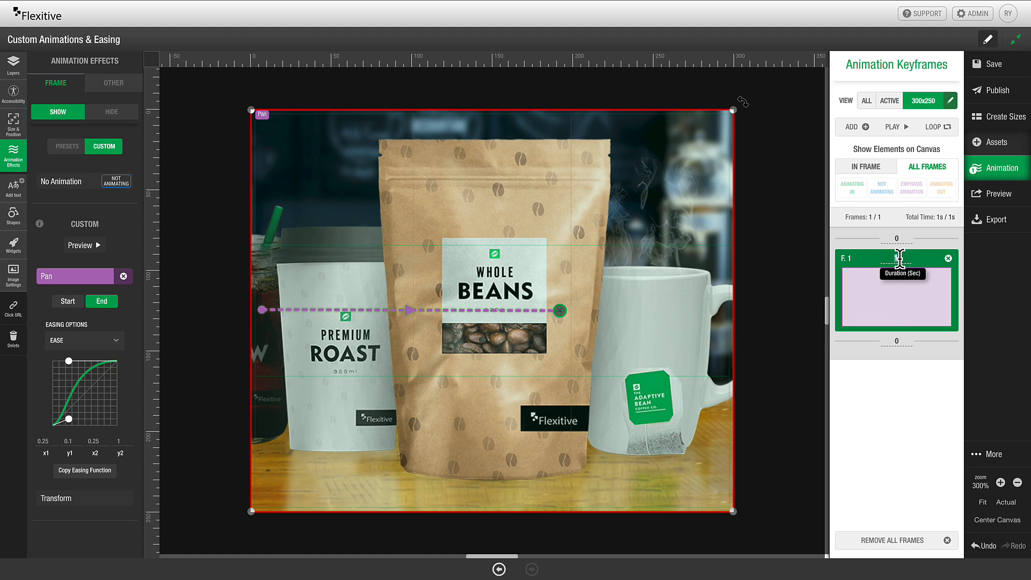
pyautogui.write('5')
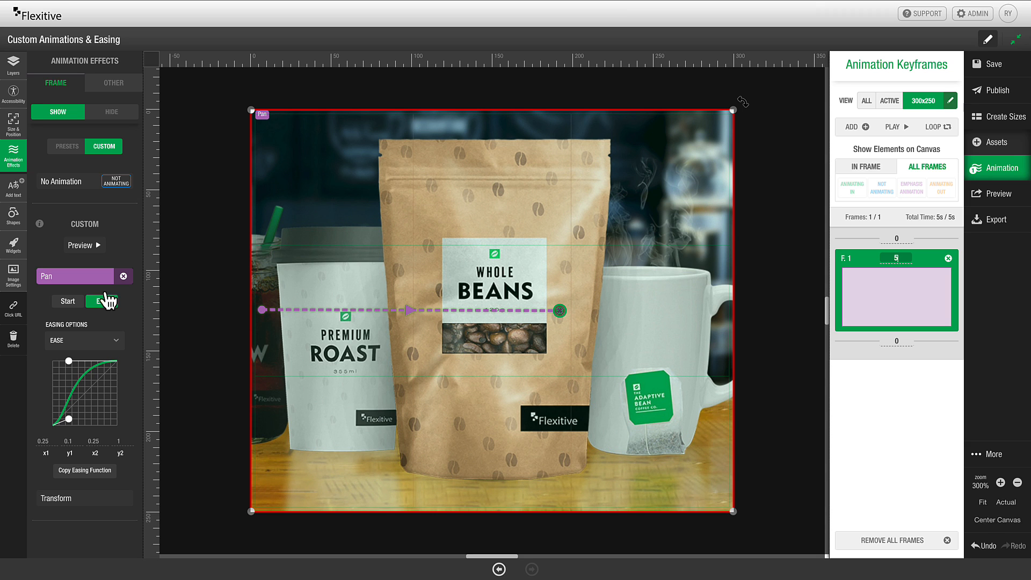
pyautogui.click(84, 278)
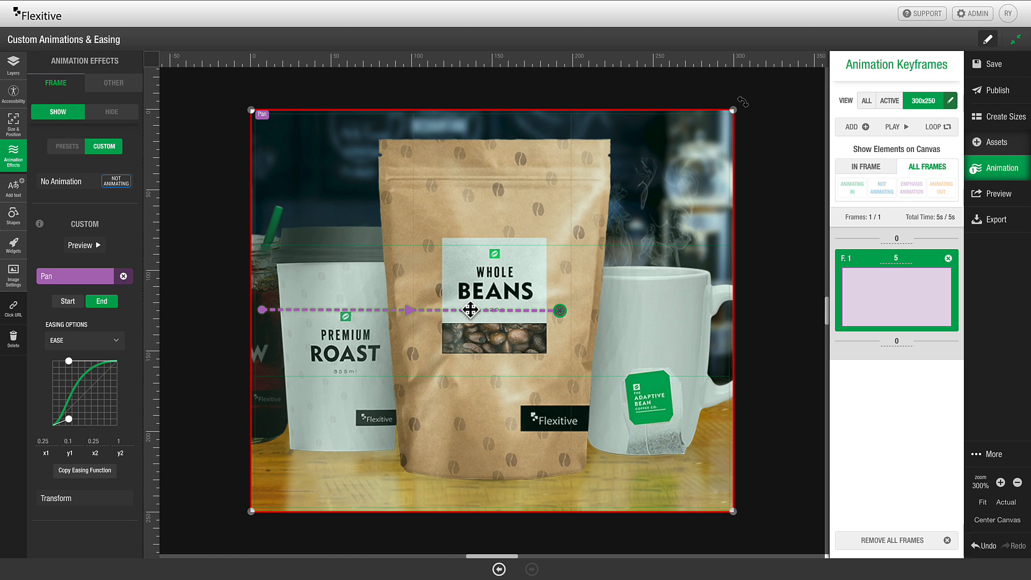
# Change the pan's easing to Linear and preview the animation.
pyautogui.click(119, 342)
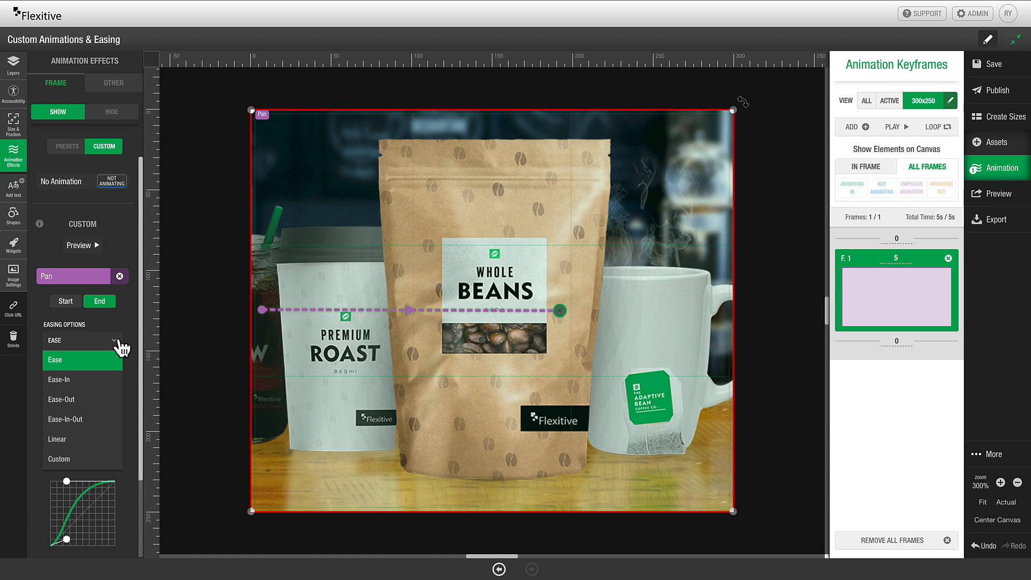
pyautogui.click(89, 440)
pyautogui.click(79, 278)
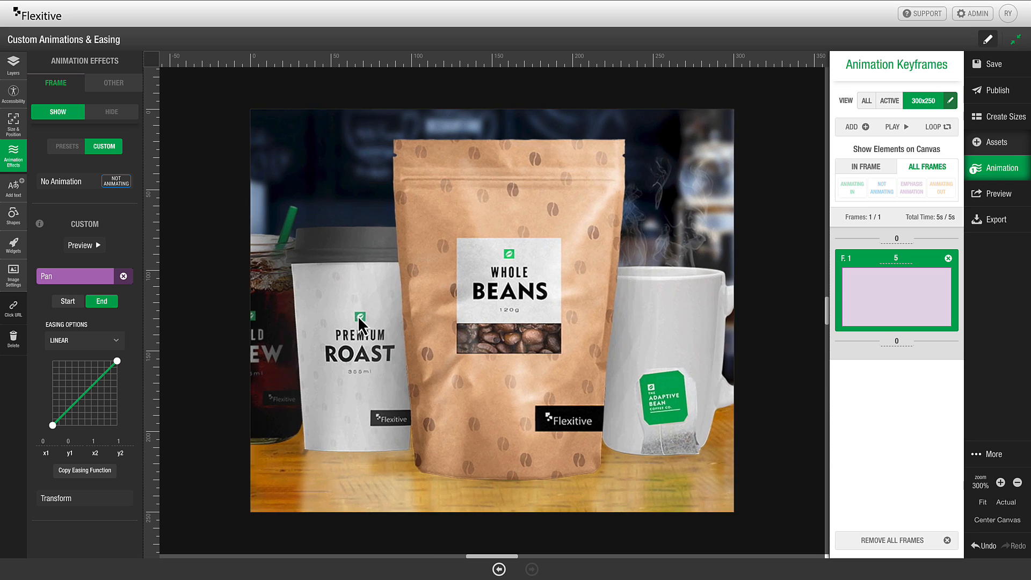
# Try Ease-In-Out on the pan with the lower curve handle pulled to x1 = 1, and restore Linear easing.
pyautogui.click(86, 344)
pyautogui.click(77, 425)
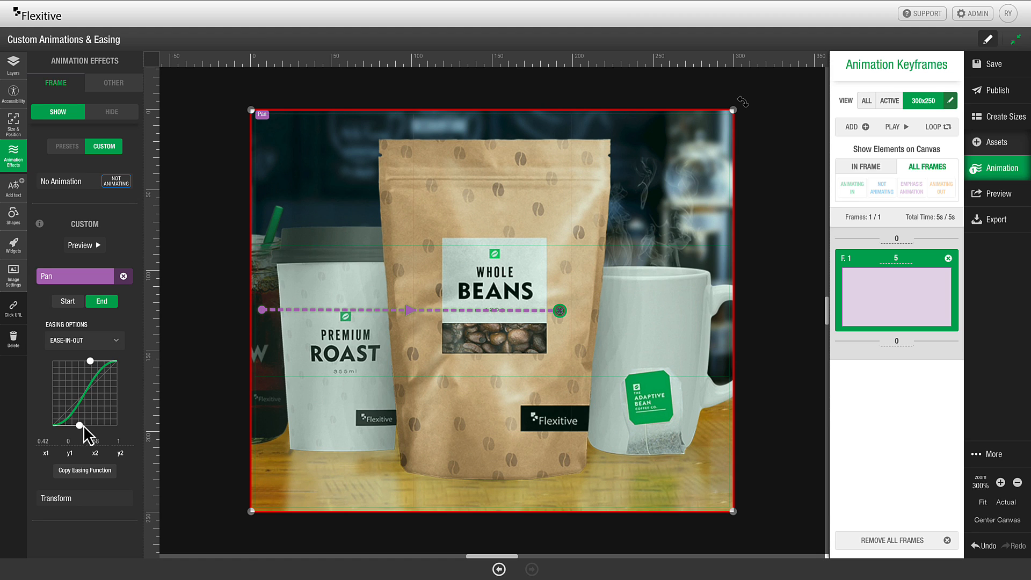
pyautogui.moveTo(79, 425); pyautogui.dragTo(117, 425)
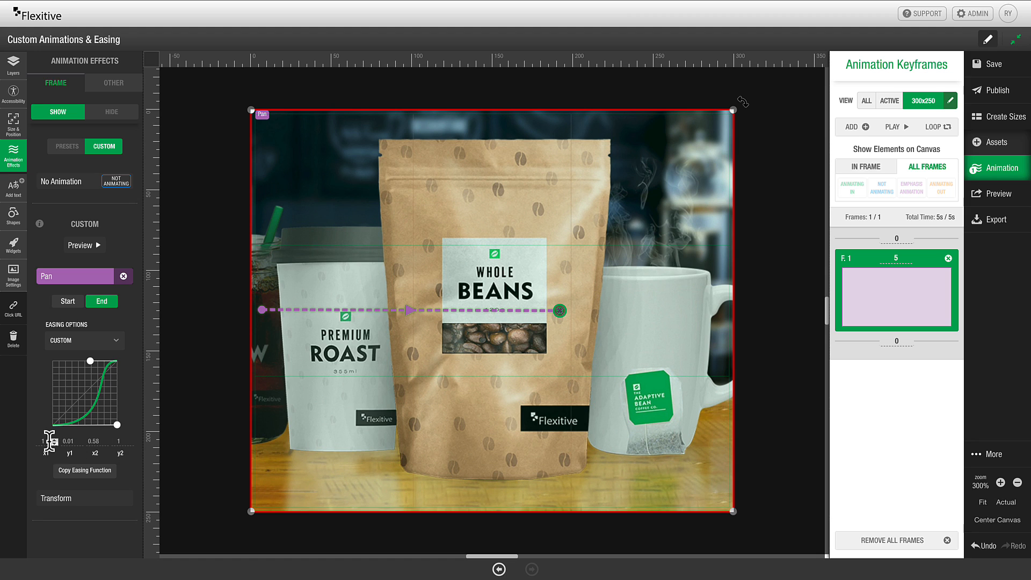
pyautogui.click(120, 341)
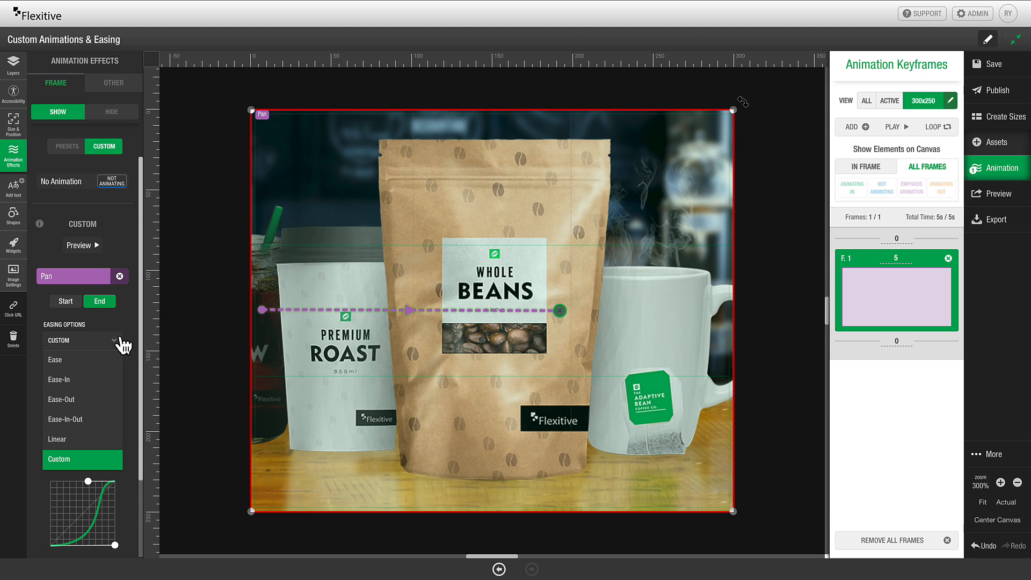
pyautogui.click(80, 442)
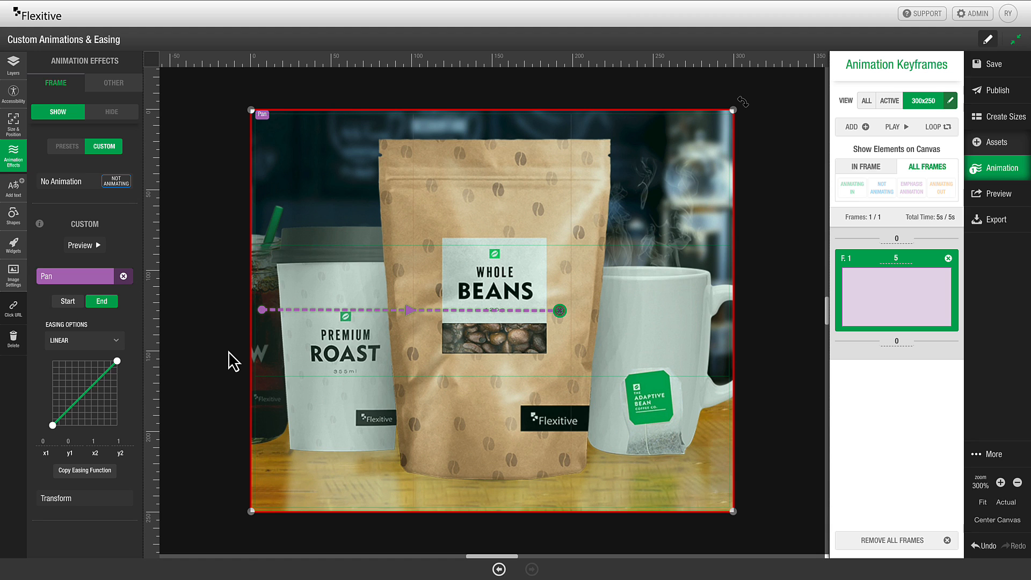
# Add Dark-Green-Circular-Mask.svg over the photo and snap it to all canvas edges with Fill & Crop positioning.
pyautogui.click(1002, 151)
pyautogui.moveTo(896, 440); pyautogui.dragTo(405, 185)
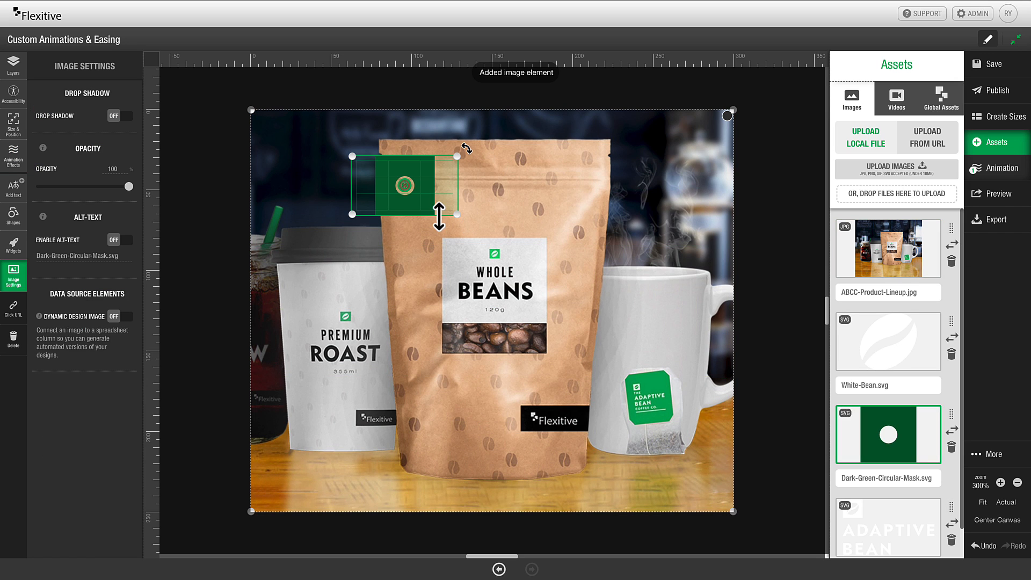
pyautogui.click(13, 125)
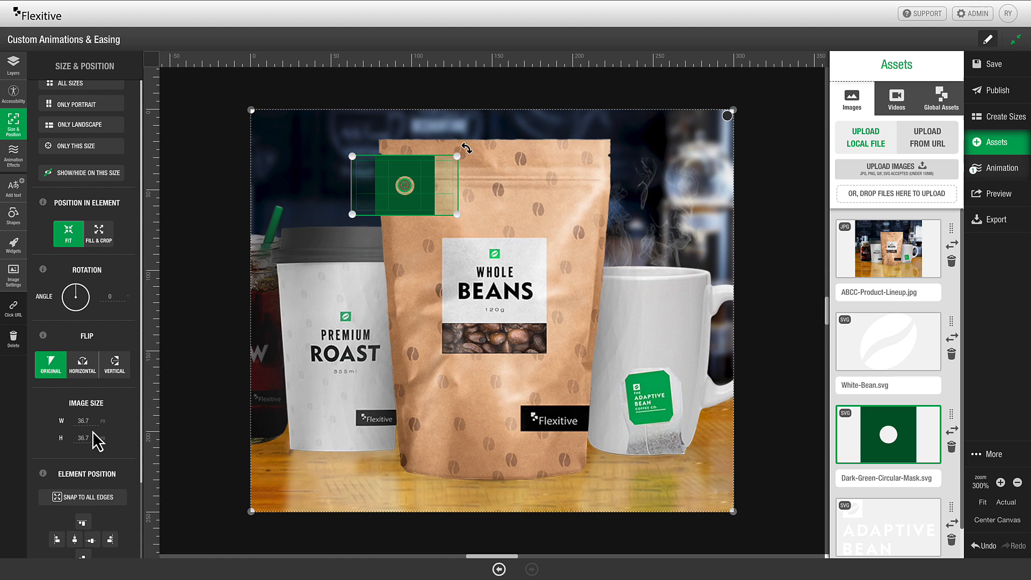
pyautogui.click(89, 499)
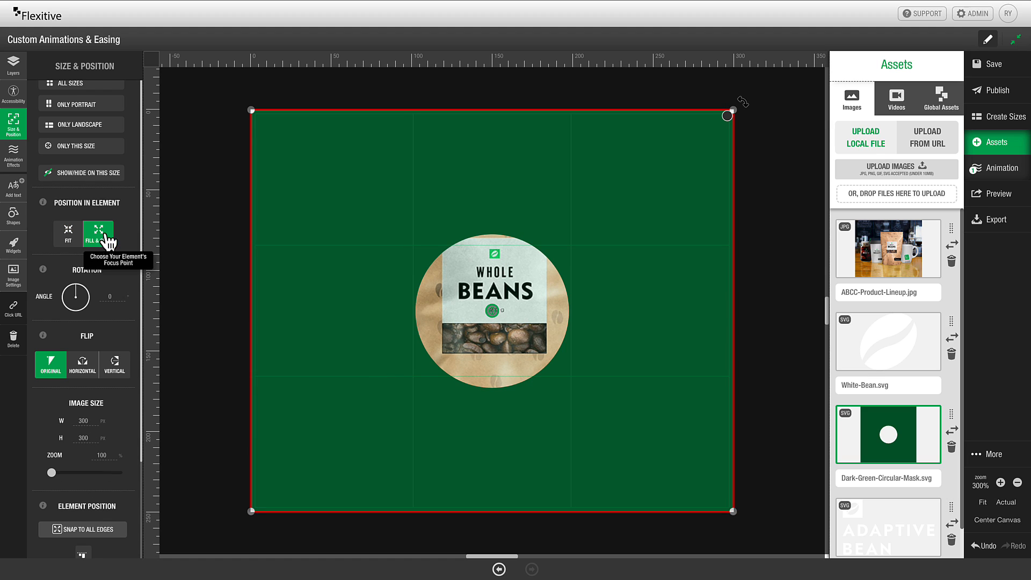
# Apply a custom Transform effect to the circular mask with a centred start state about 660 px wide, and preview it.
pyautogui.click(16, 157)
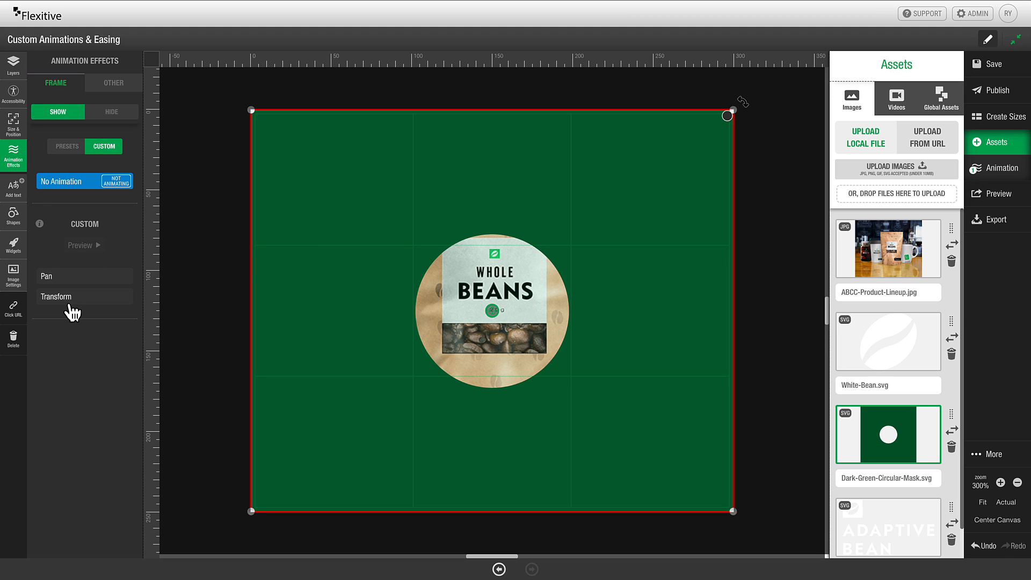
pyautogui.click(87, 299)
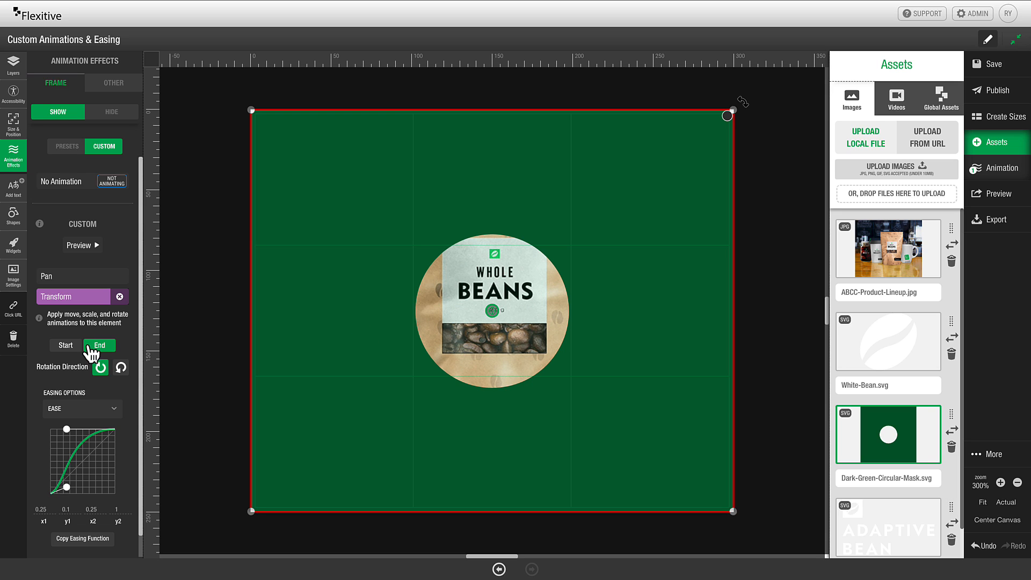
pyautogui.click(71, 347)
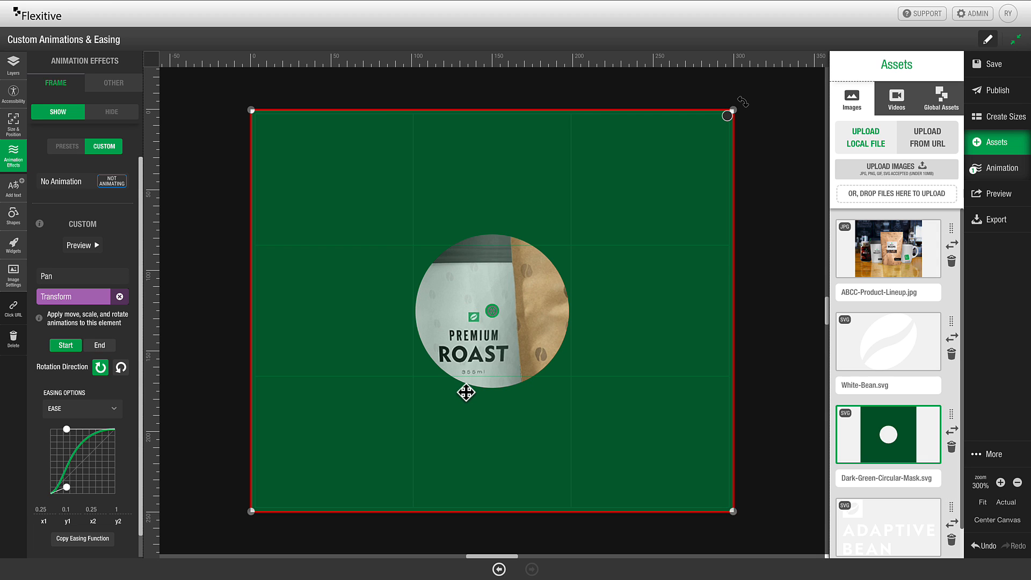
pyautogui.scroll(-5, 466, 393)
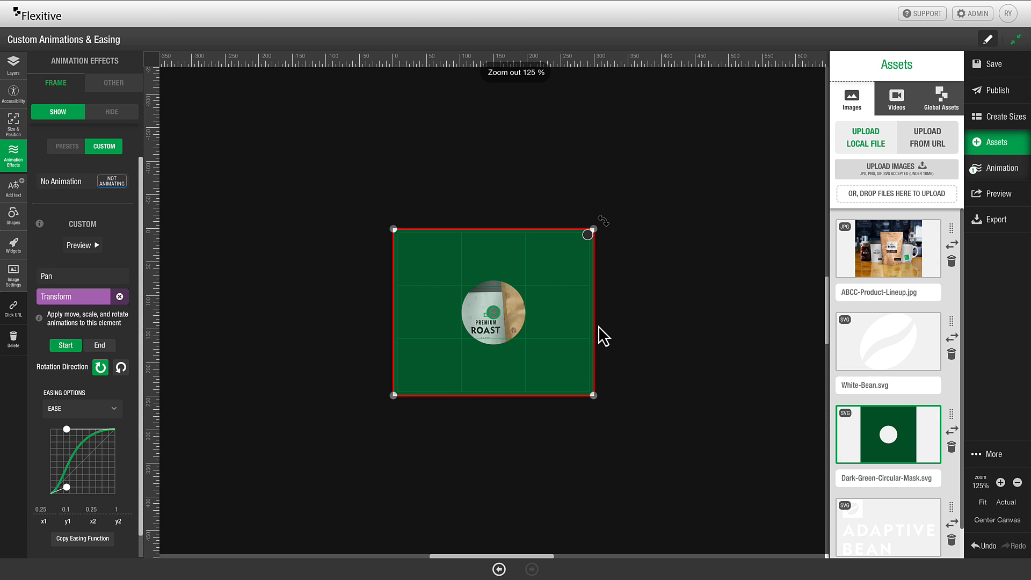
pyautogui.moveTo(594, 323); pyautogui.dragTo(832, 352)
pyautogui.moveTo(748, 365); pyautogui.dragTo(625, 264)
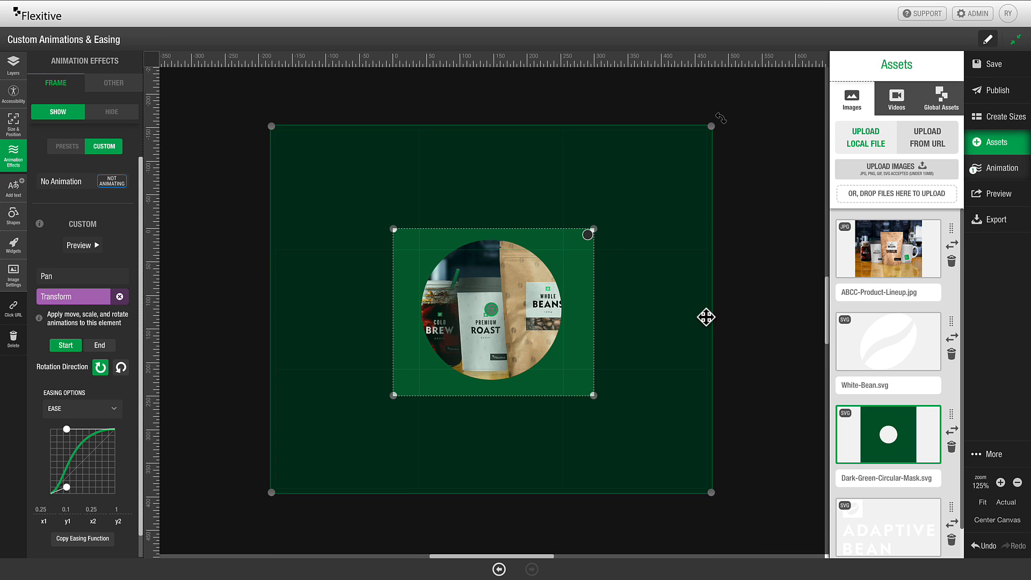
pyautogui.click(79, 302)
pyautogui.click(94, 348)
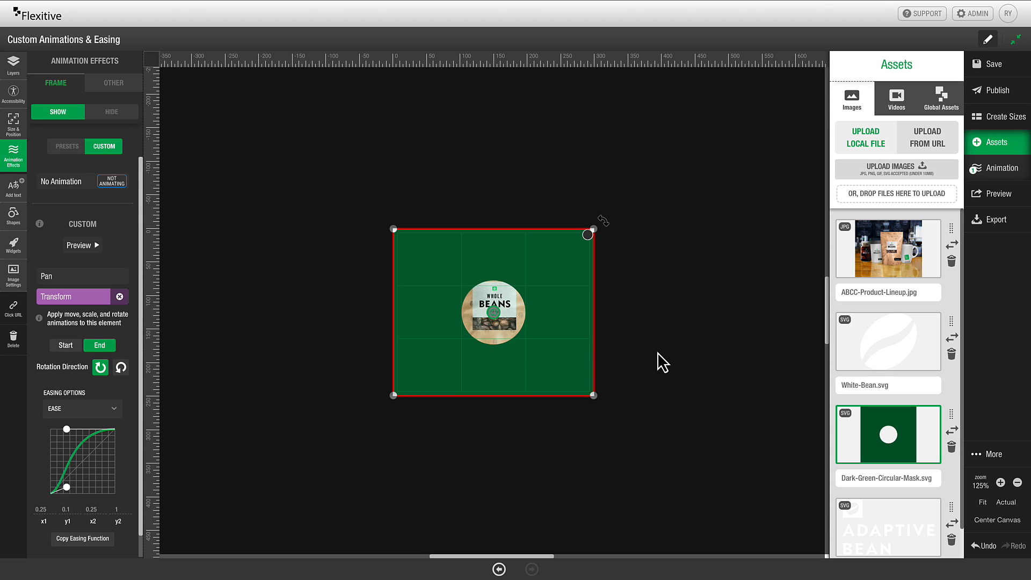
# Add a custom Transform effect alongside the Pan on the ABCC-Product-Lineup.jpg background layer.
pyautogui.click(630, 334)
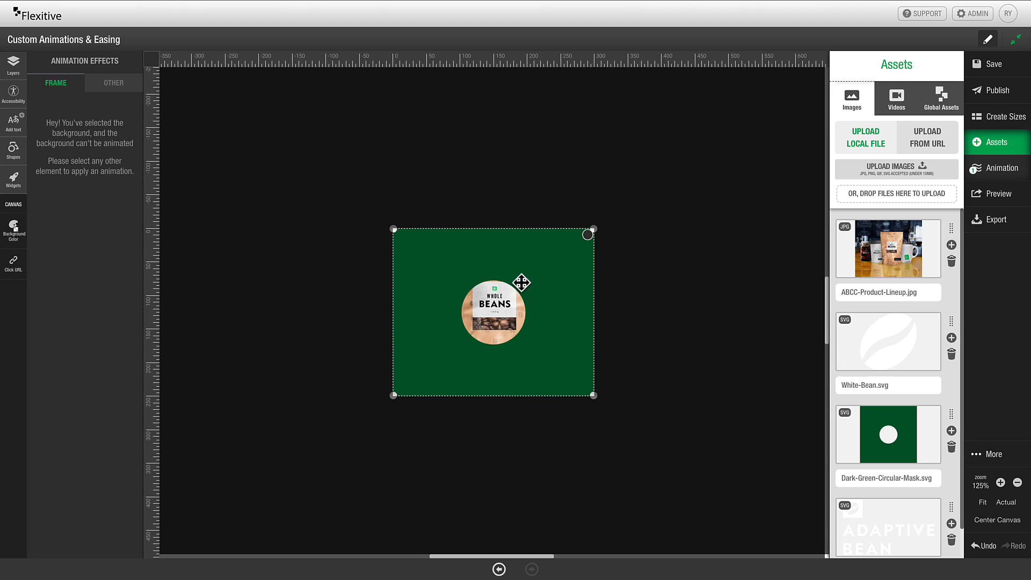
pyautogui.click(589, 246)
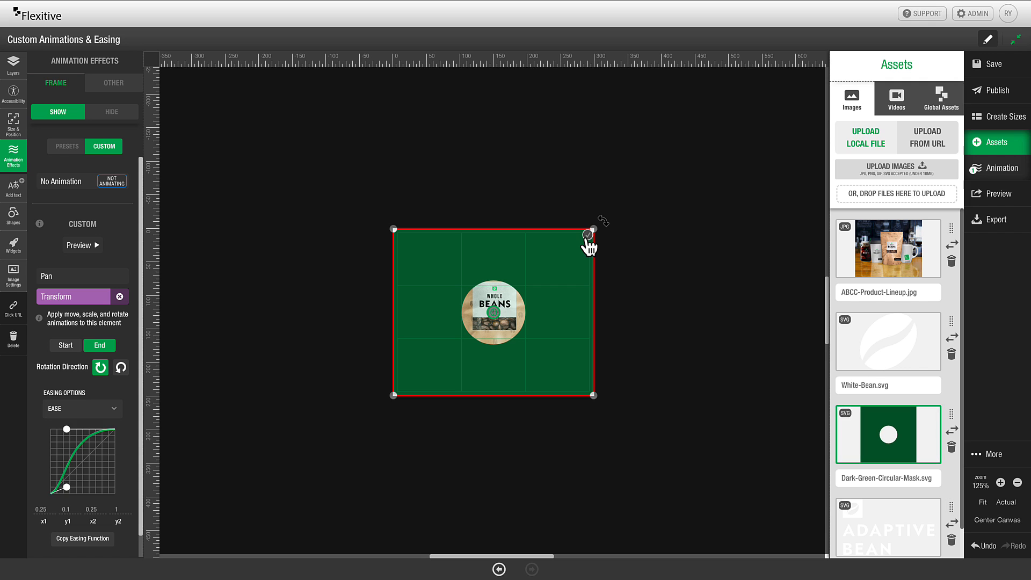
pyautogui.click(16, 65)
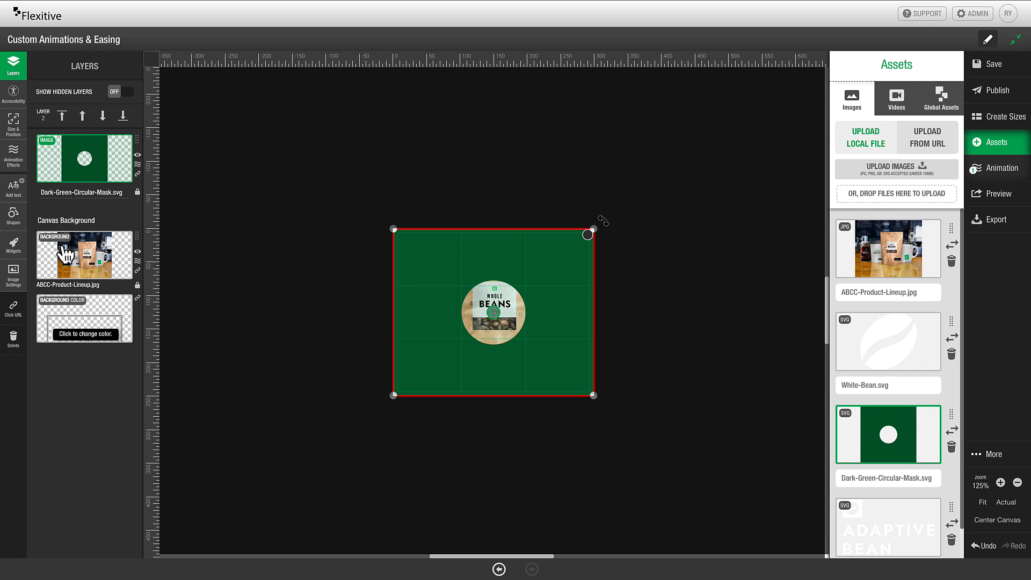
pyautogui.click(67, 263)
pyautogui.click(6, 159)
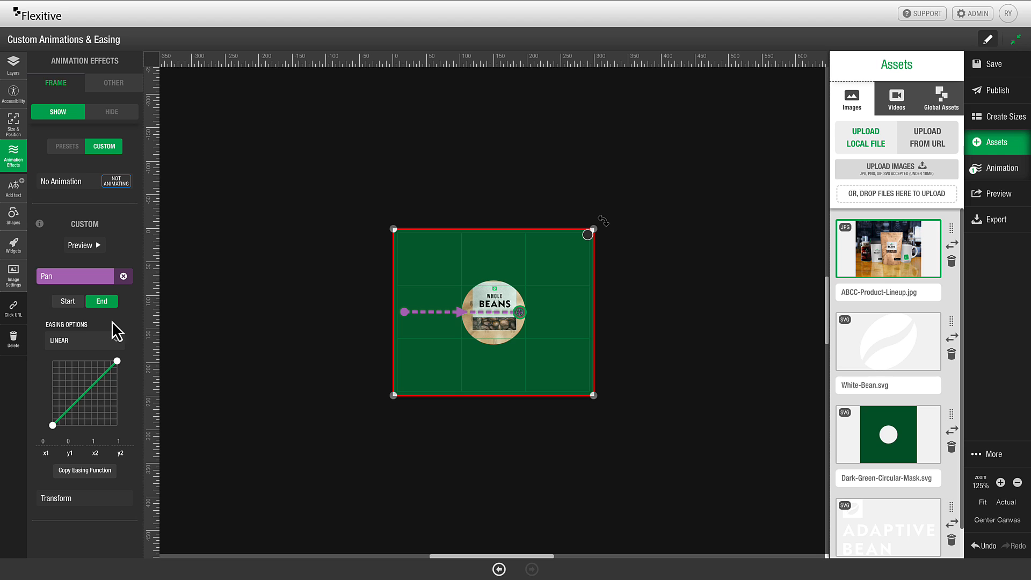
pyautogui.click(76, 502)
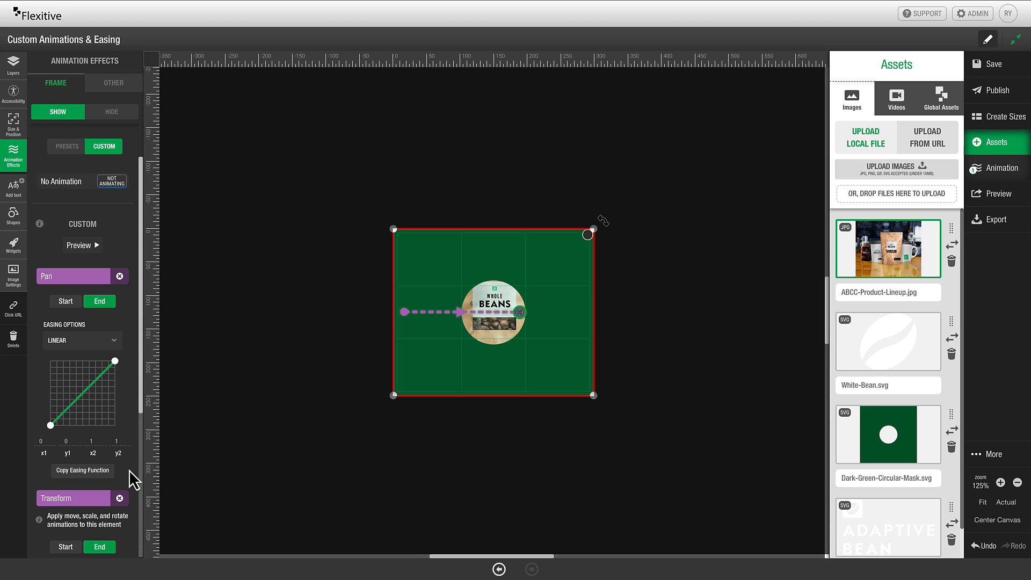
pyautogui.scroll(-1, 129, 469)
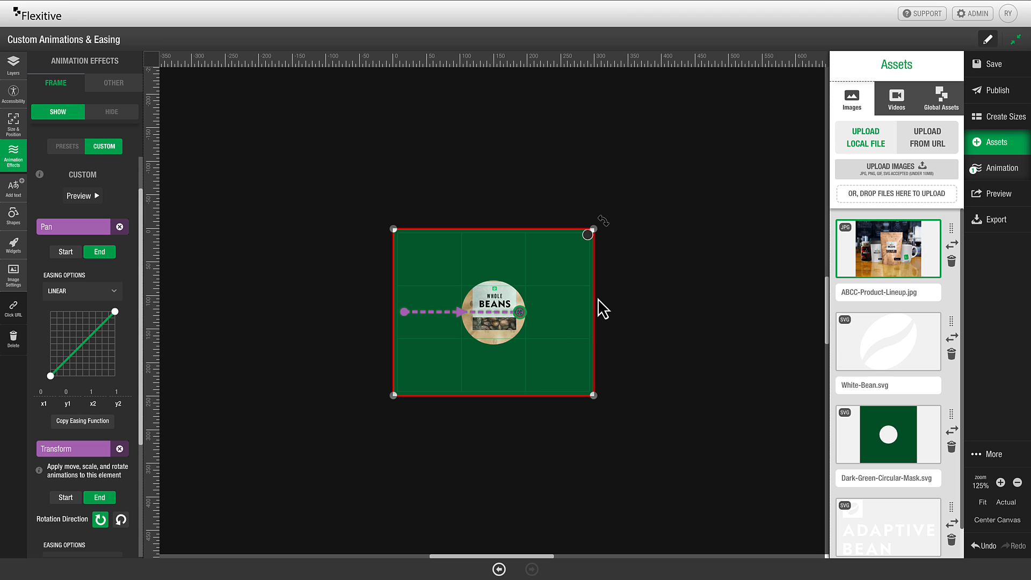
# Shrink the product photo's Transform end state to about 125 px wide and centre it behind the mask's circular opening.
pyautogui.moveTo(594, 298); pyautogui.dragTo(536, 292)
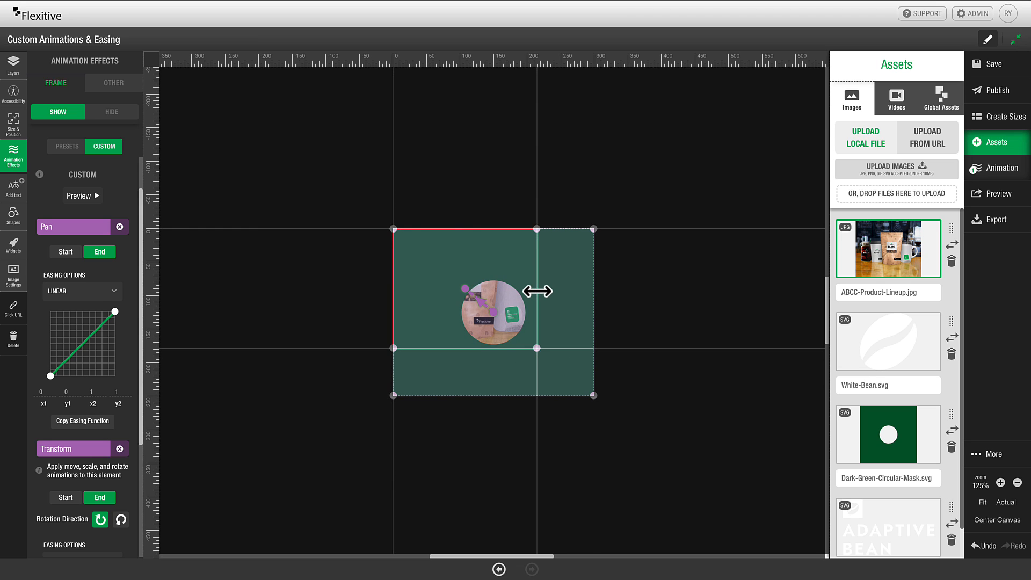
pyautogui.moveTo(393, 261); pyautogui.dragTo(460, 269)
pyautogui.moveTo(525, 258)
pyautogui.mouseDown()
pyautogui.moveTo(519, 309)
pyautogui.moveTo(538, 308)
pyautogui.moveTo(524, 316)
pyautogui.mouseUp()
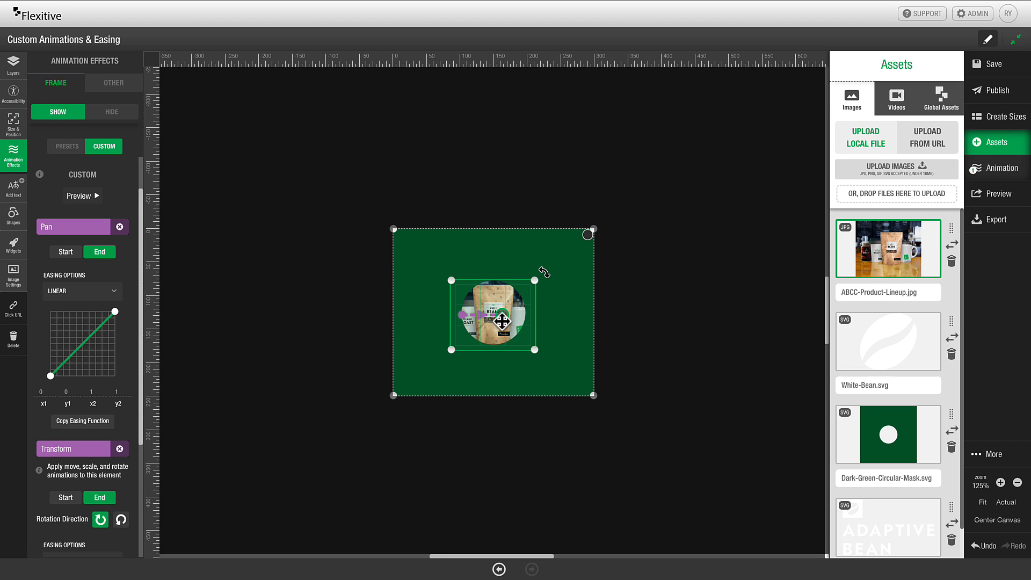
# Set the easing of the product photo's Transform effect to Linear.
pyautogui.scroll(-1, 95, 472)
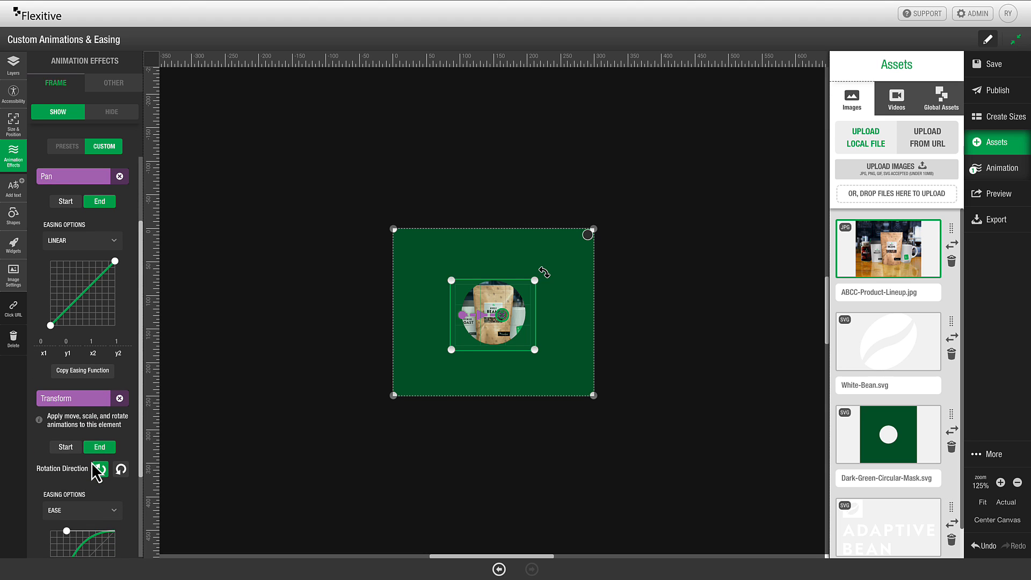
pyautogui.scroll(-1, 96, 472)
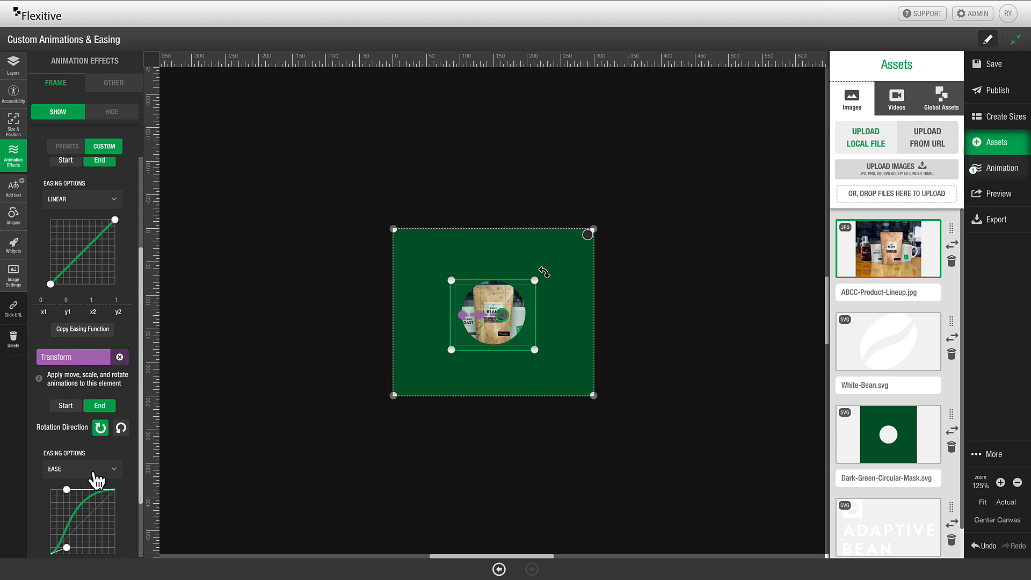
pyautogui.click(97, 481)
pyautogui.scroll(-1, 97, 477)
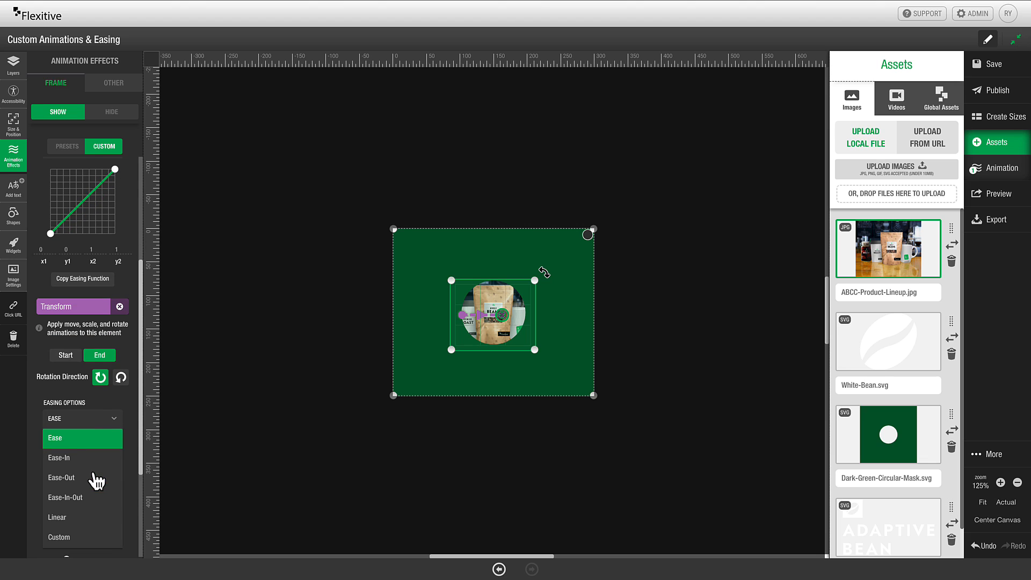
pyautogui.click(72, 509)
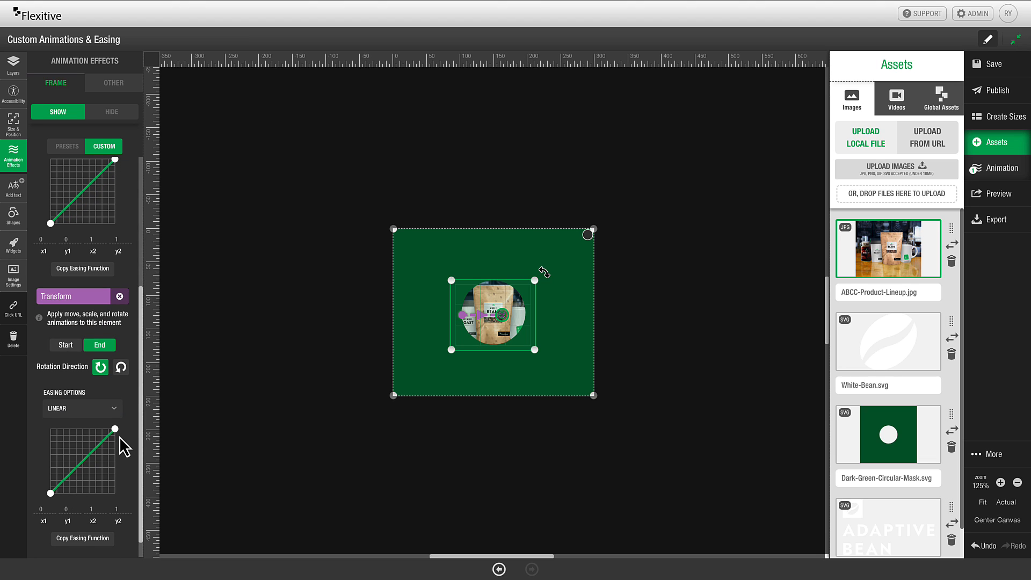
pyautogui.scroll(2, 120, 443)
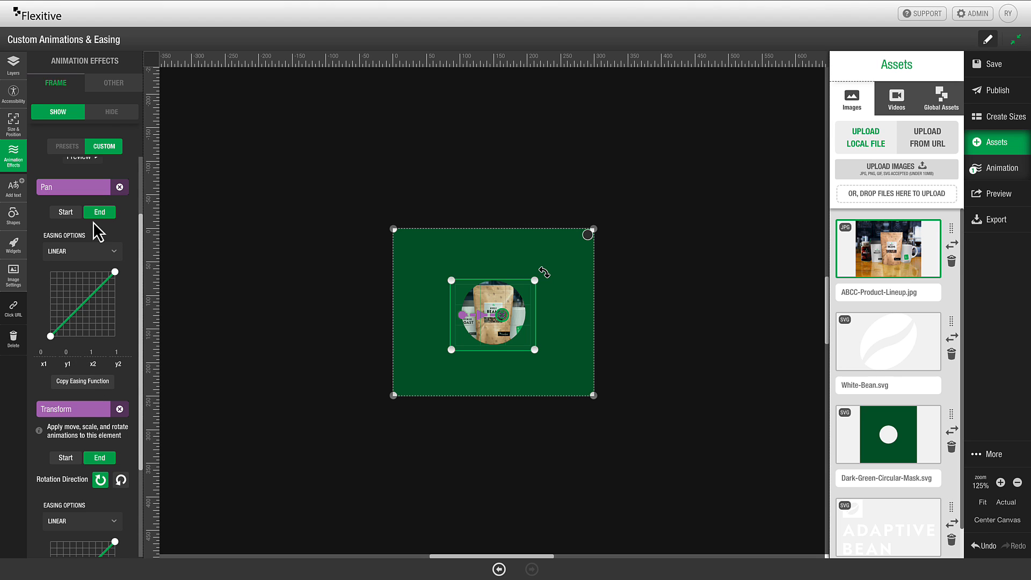
# Play the animation in the keyframe timeline and add a second frame after it.
pyautogui.click(1014, 178)
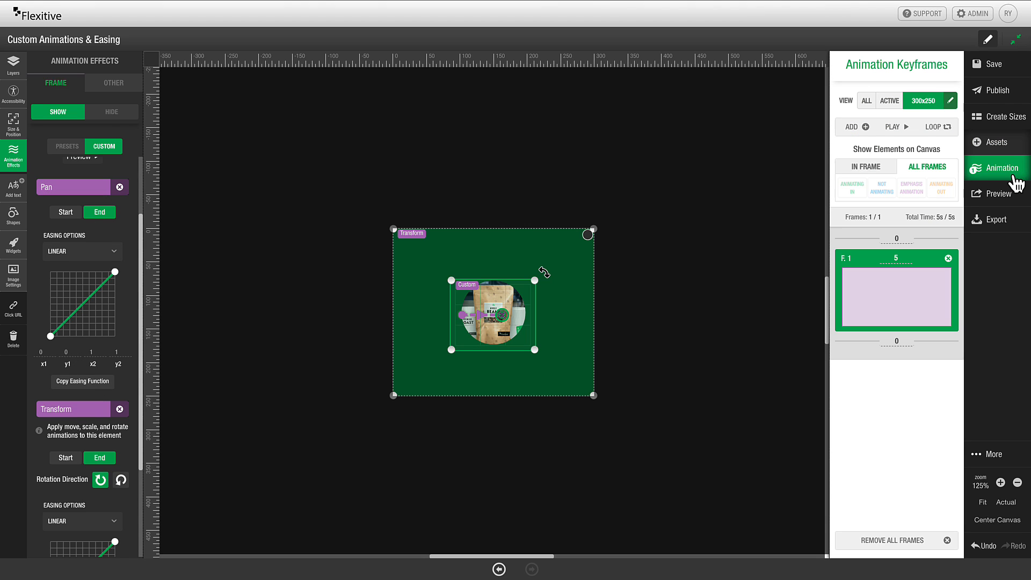
pyautogui.click(912, 139)
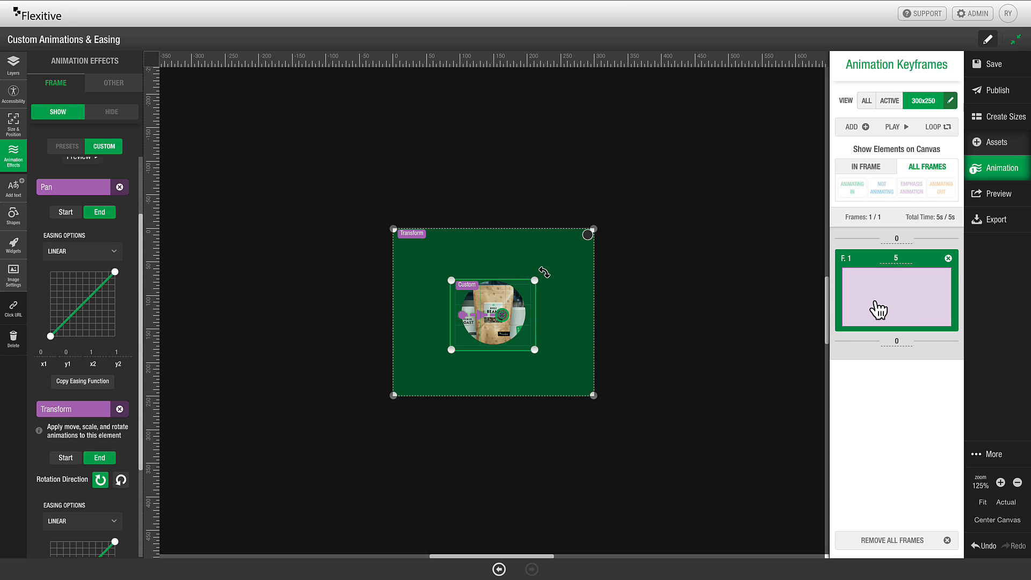
pyautogui.click(854, 129)
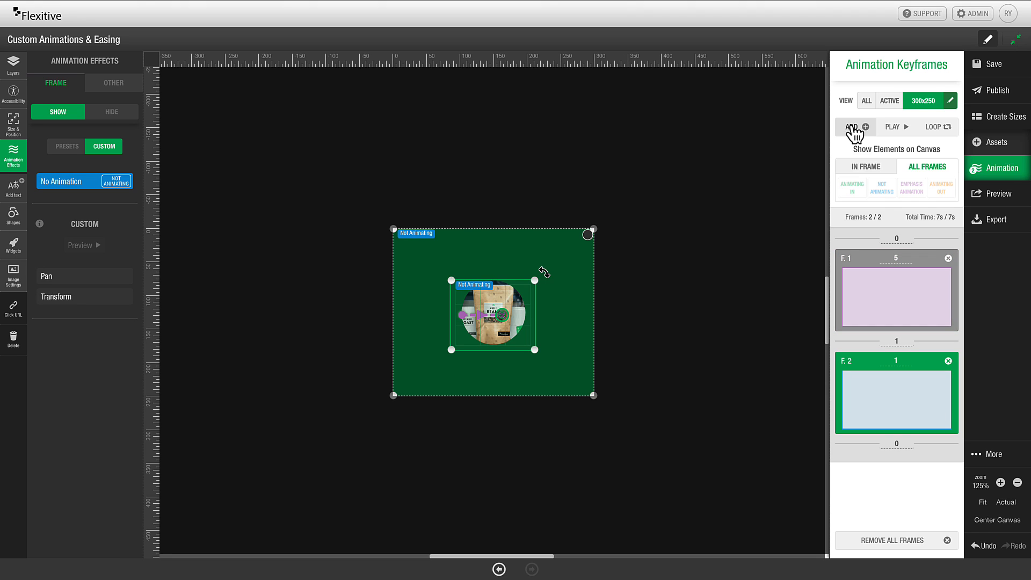
# Add White-Bean.svg to the second frame, shrink it to about 42 px wide and place it off-canvas at the lower left.
pyautogui.click(1012, 151)
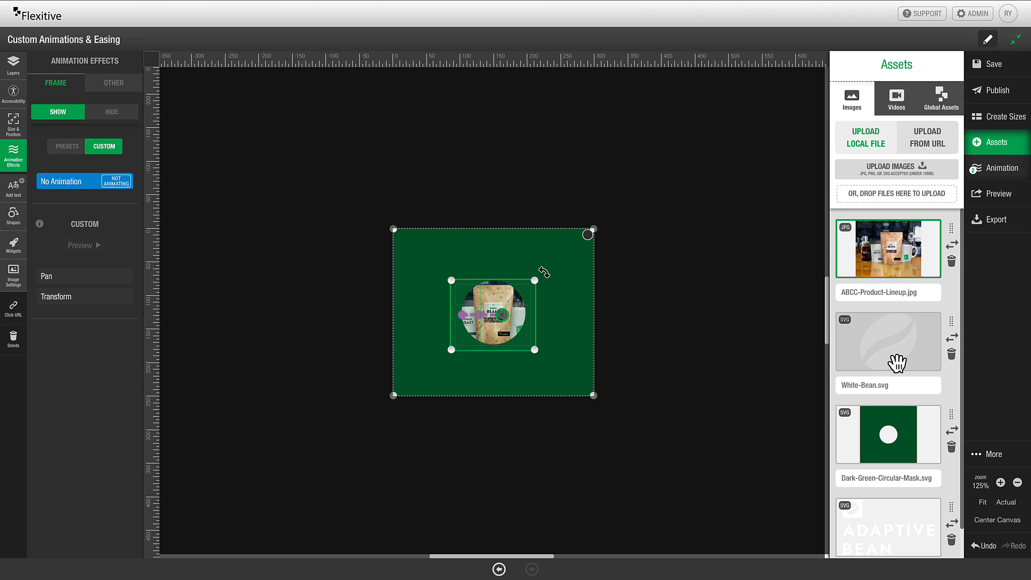
pyautogui.moveTo(903, 357); pyautogui.dragTo(457, 354)
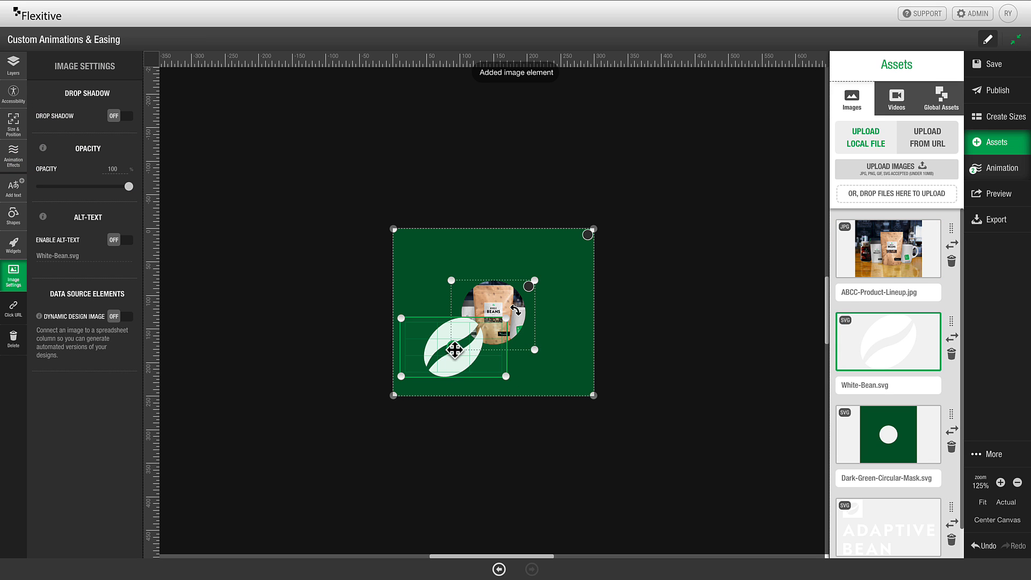
pyautogui.moveTo(506, 318); pyautogui.dragTo(344, 439)
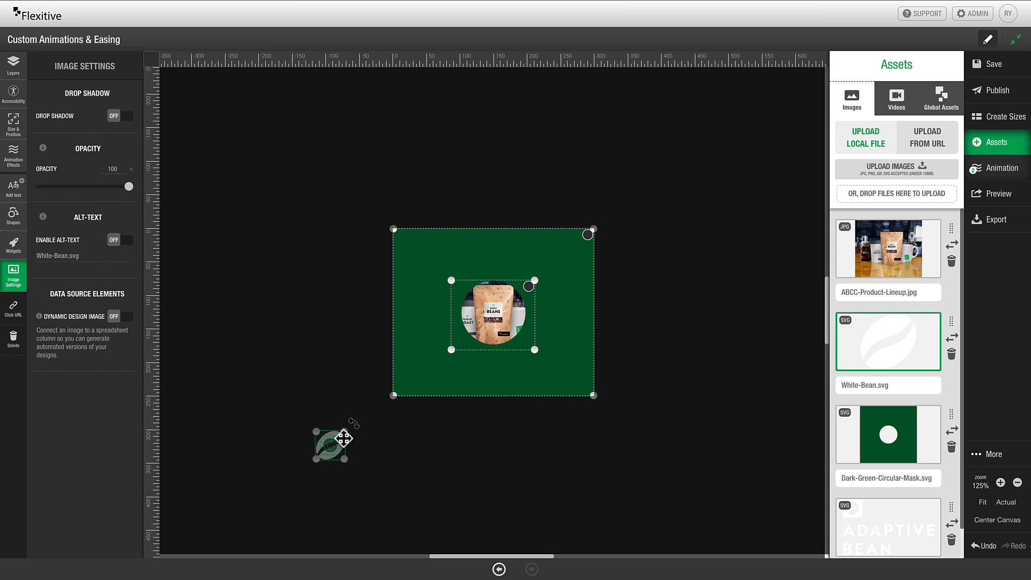
# Apply a custom Transform effect to the white bean, check its start state and switch to its end state.
pyautogui.click(13, 161)
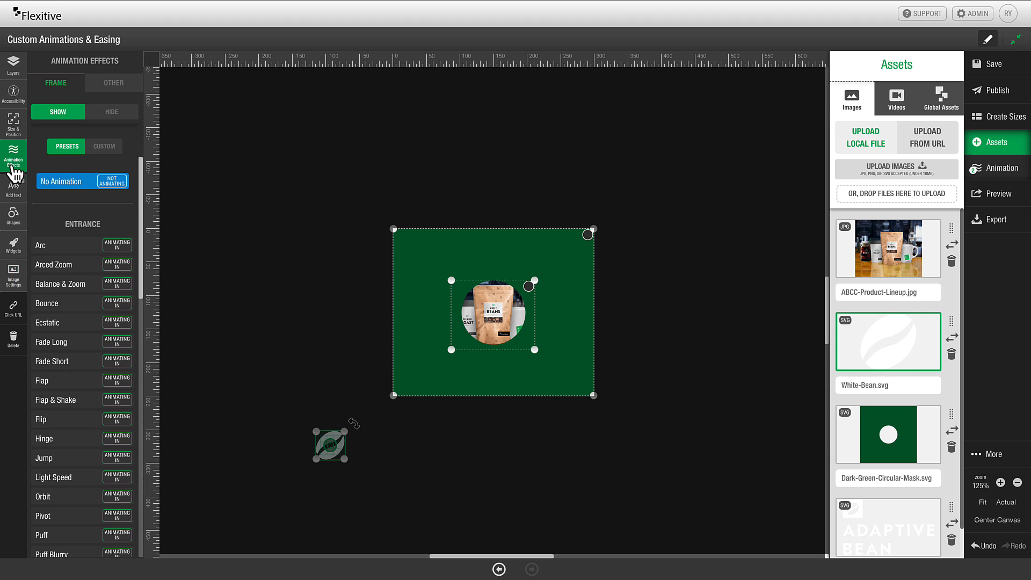
pyautogui.click(107, 150)
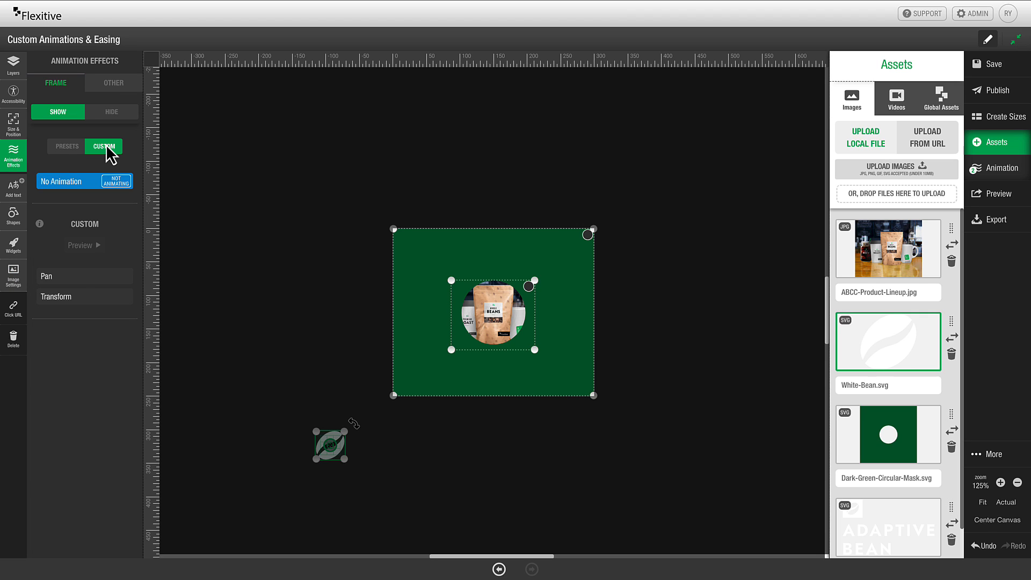
pyautogui.click(71, 299)
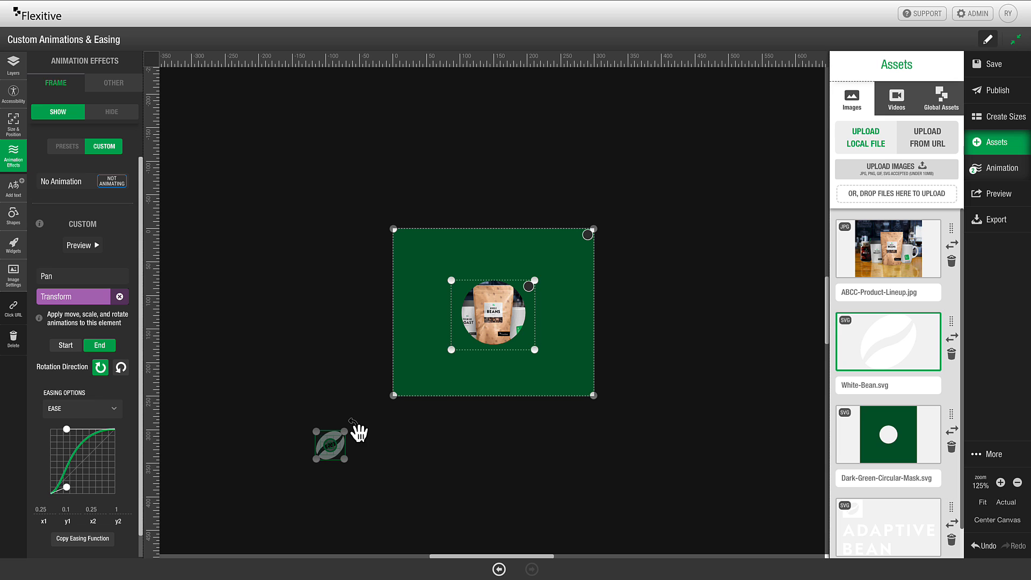
pyautogui.click(73, 348)
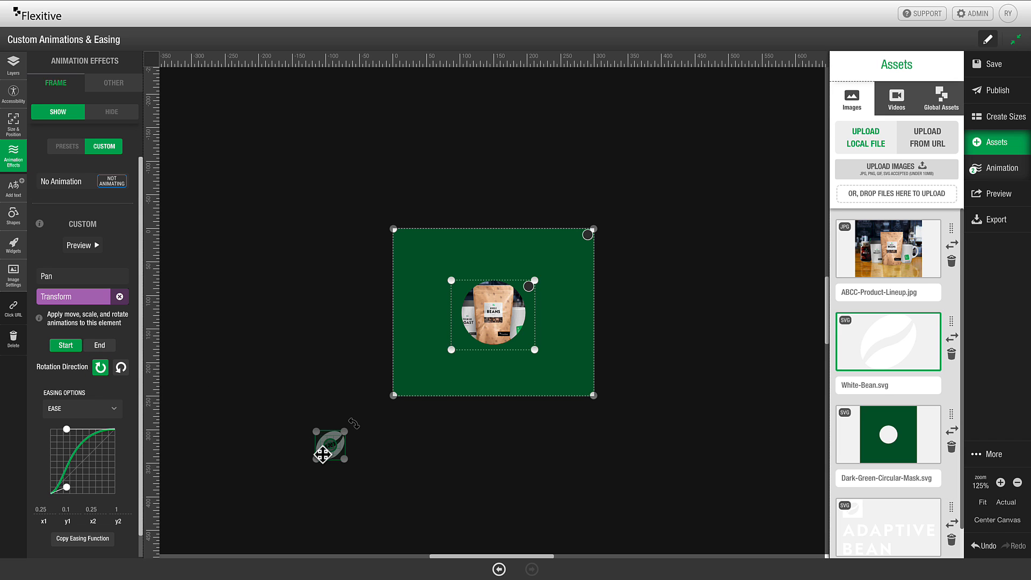
pyautogui.click(107, 349)
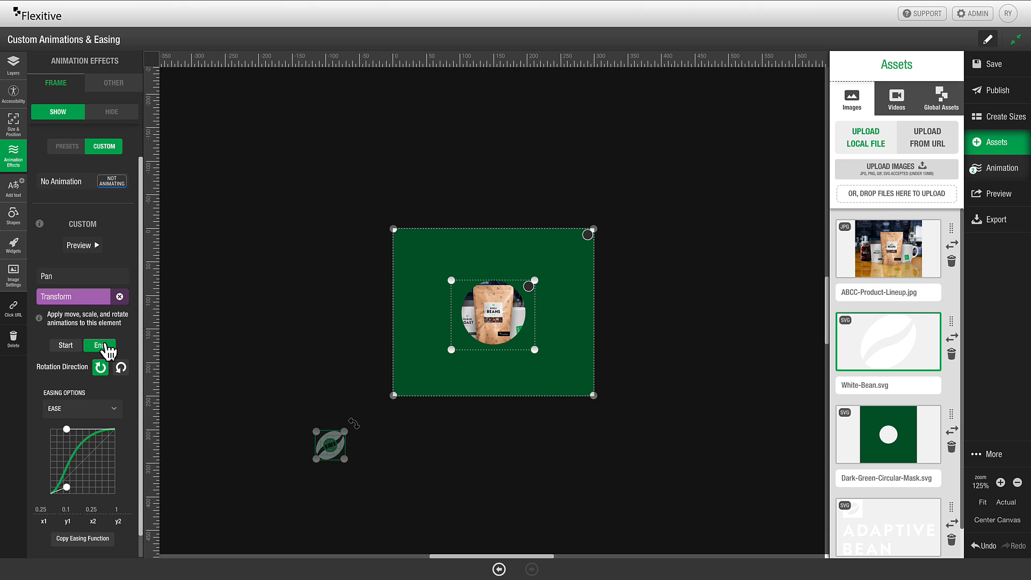
# Place the bean's end state at the photo circle's lower-left edge, shrink it to about 18 px wide and rotate it clockwise.
pyautogui.moveTo(340, 443); pyautogui.dragTo(460, 342)
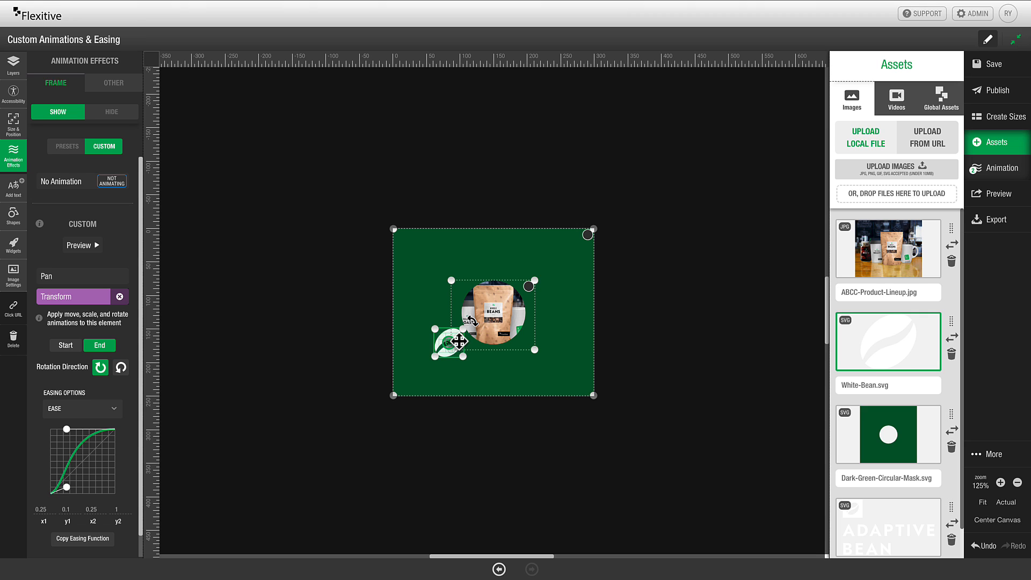
pyautogui.moveTo(433, 341); pyautogui.dragTo(450, 339)
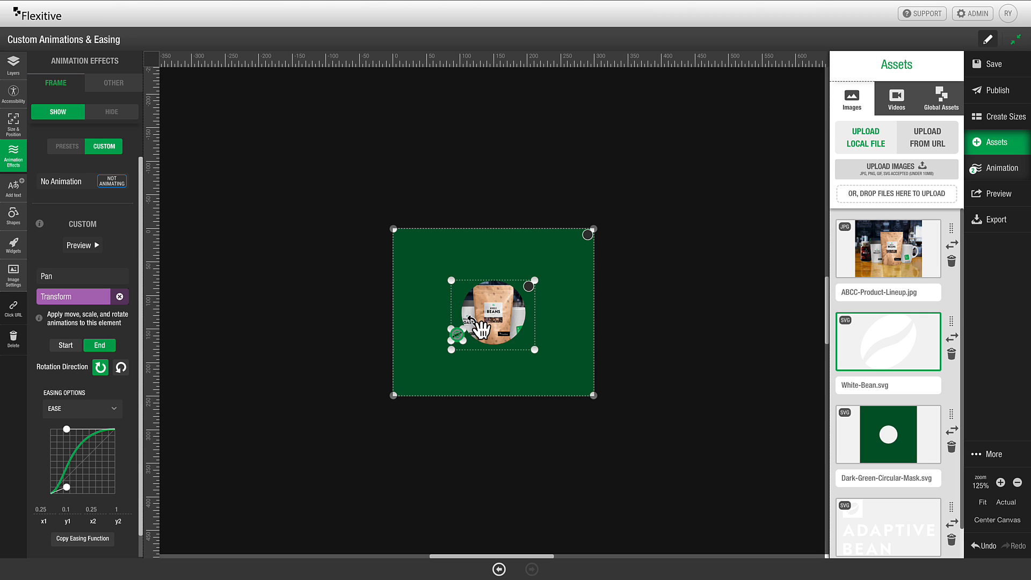
pyautogui.scroll(5, 475, 324)
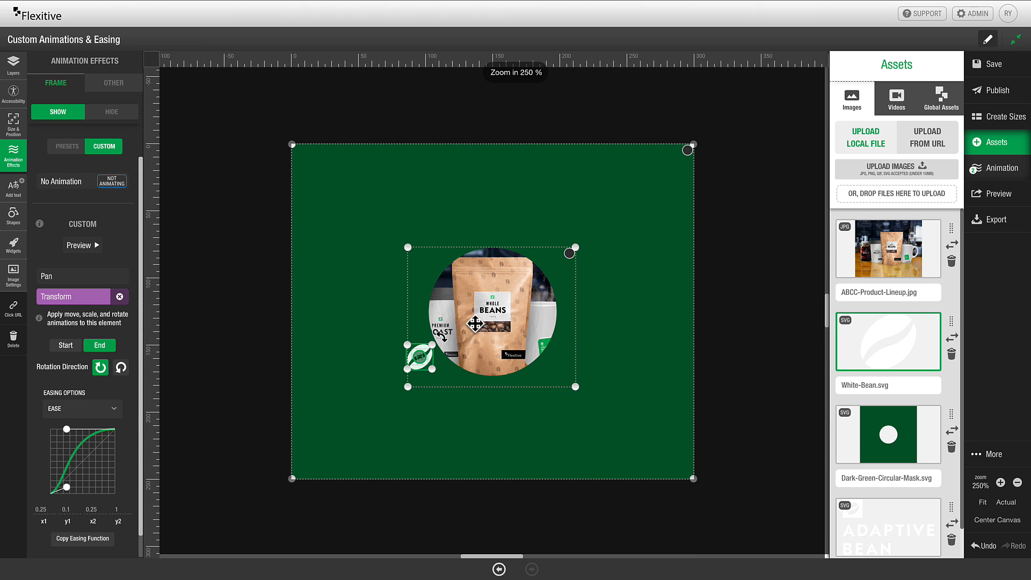
pyautogui.moveTo(446, 344); pyautogui.dragTo(449, 359)
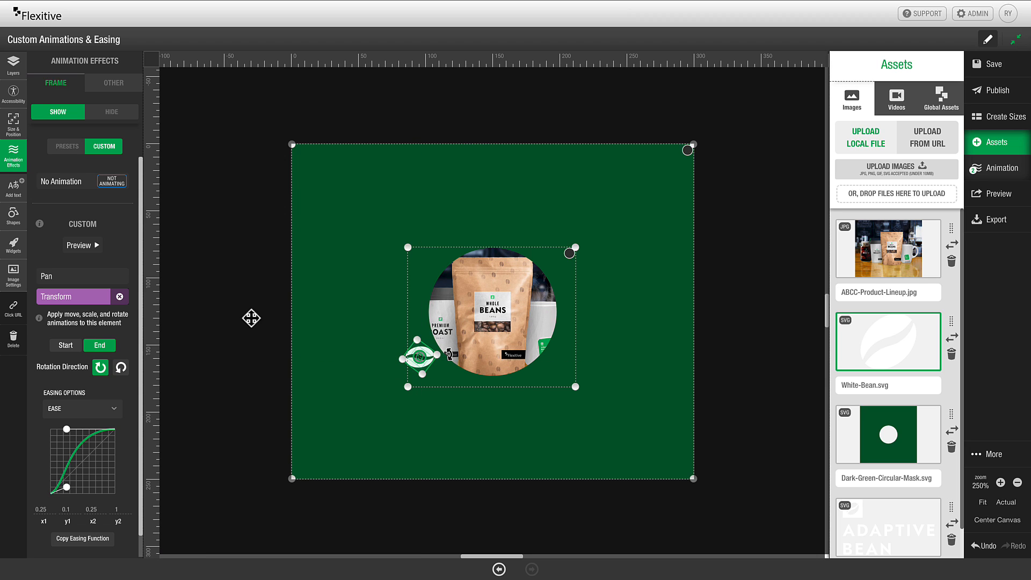
# Set the second frame's duration to 3 seconds and rotate the bean's end state further clockwise.
pyautogui.click(83, 301)
pyautogui.click(1002, 171)
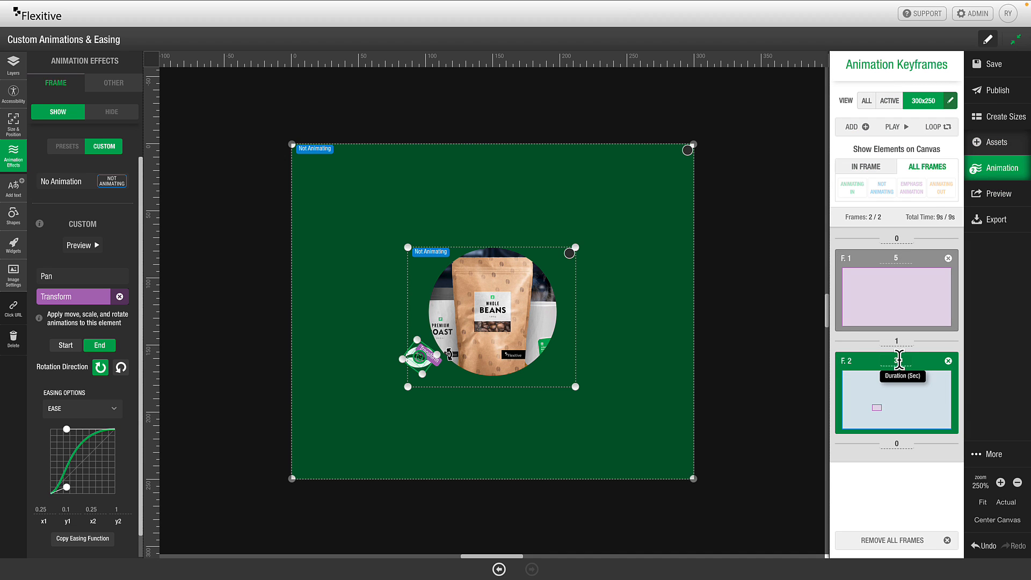
pyautogui.moveTo(84, 299)
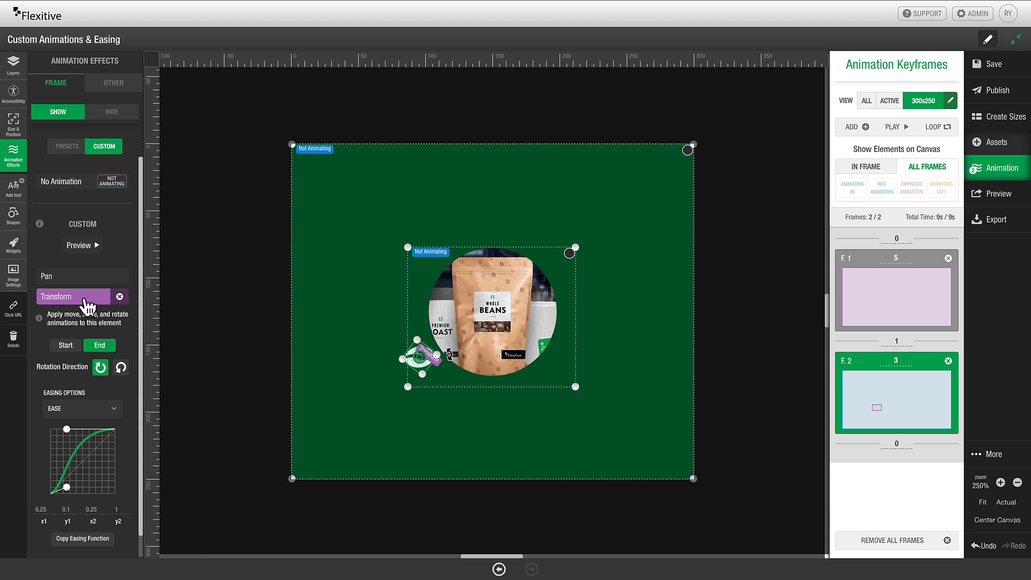
pyautogui.moveTo(450, 355); pyautogui.dragTo(451, 374)
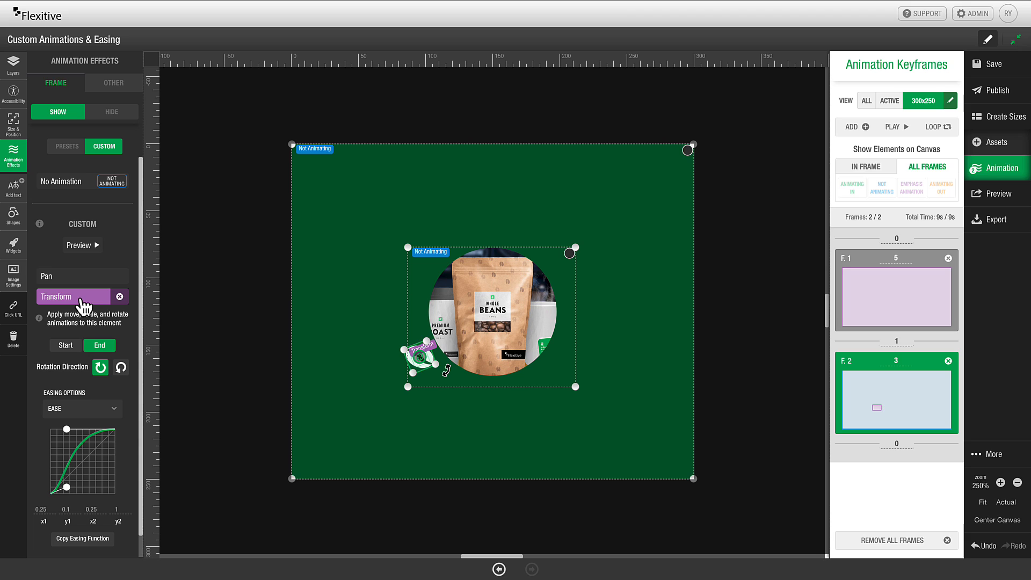
# Add a second White-Bean.svg to frame 2, off-canvas above the upper-right corner.
pyautogui.hotkey('ctrl', '-')
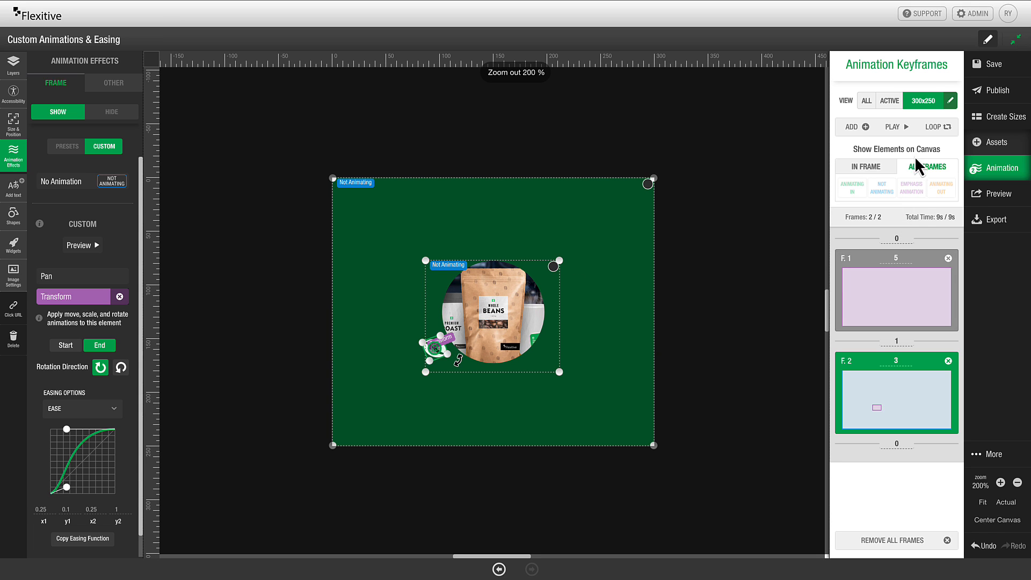
pyautogui.click(999, 168)
pyautogui.click(999, 143)
pyautogui.moveTo(902, 329); pyautogui.dragTo(737, 138)
# Apply a custom Transform to the second bean, with a shrunken, rotated end state at the photo circle's upper-right edge.
pyautogui.click(20, 166)
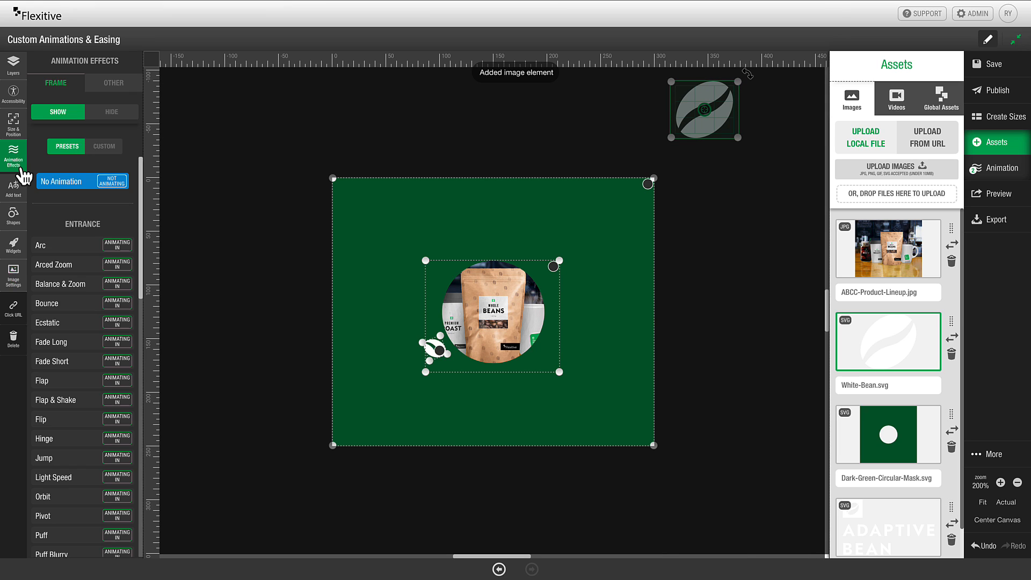
pyautogui.click(104, 148)
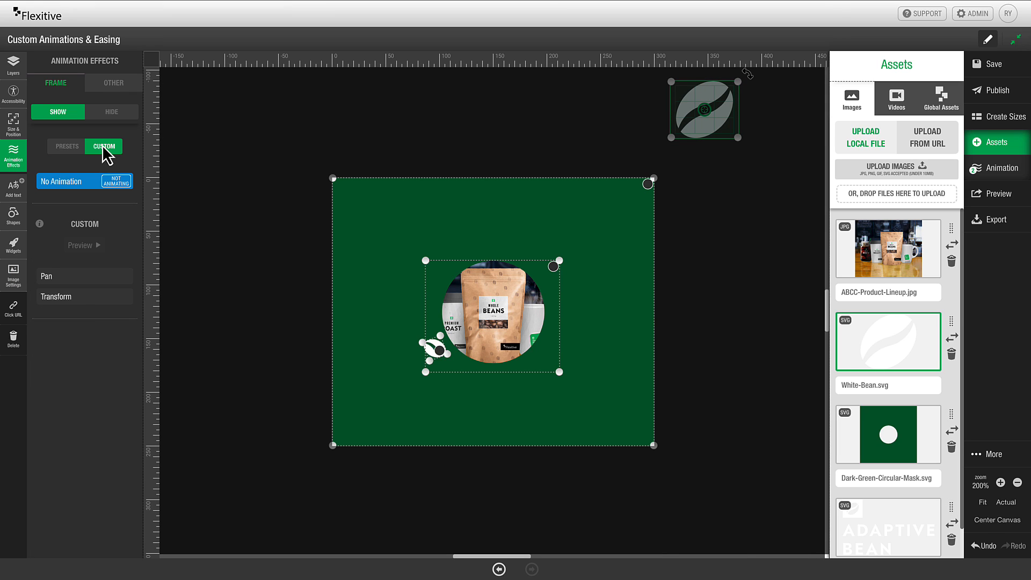
pyautogui.click(86, 298)
pyautogui.moveTo(718, 126); pyautogui.dragTo(544, 302)
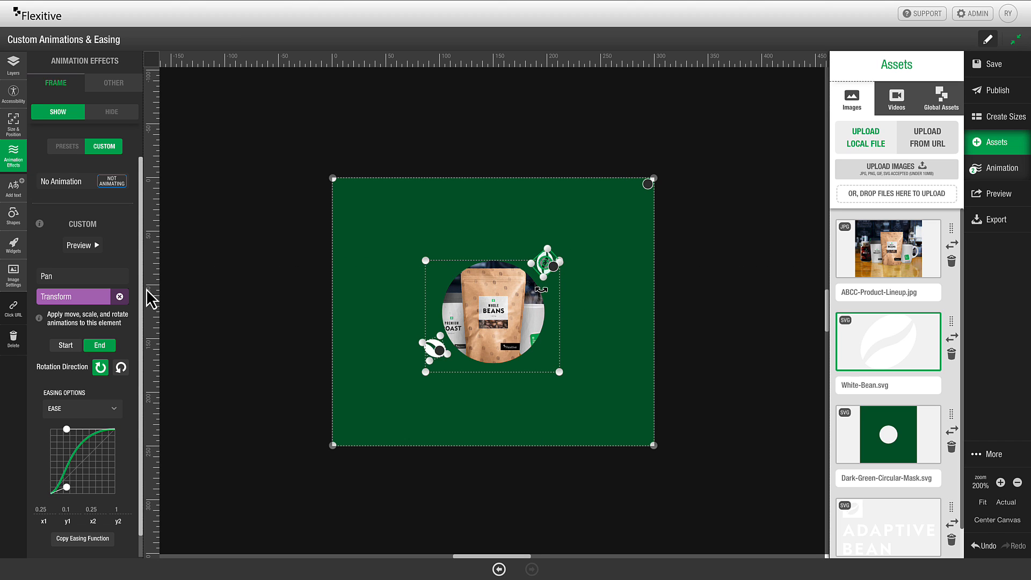
# Play the full animation from the first frame to check the photo, mask and bean movements.
pyautogui.click(1001, 182)
pyautogui.click(906, 302)
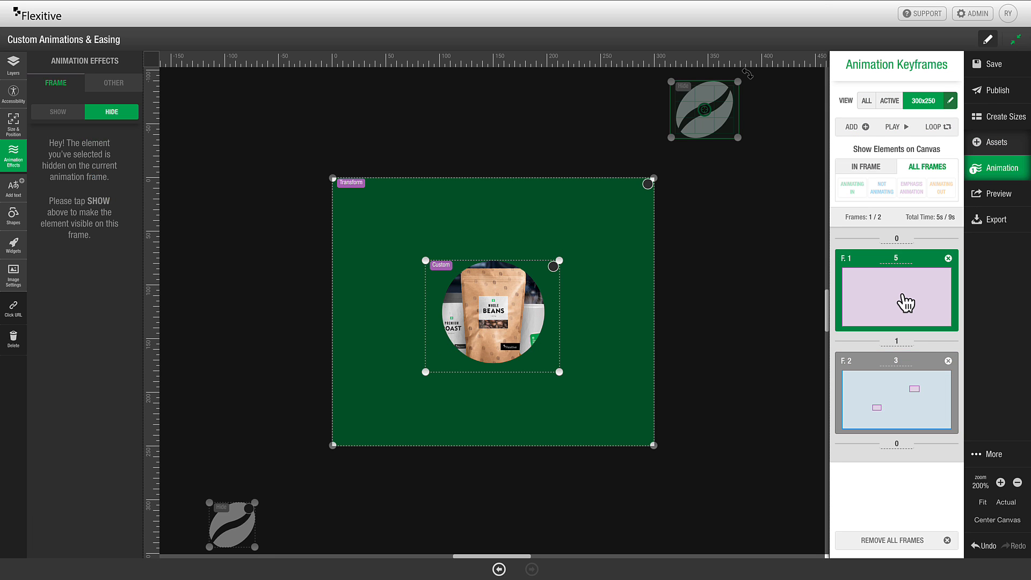
pyautogui.click(896, 129)
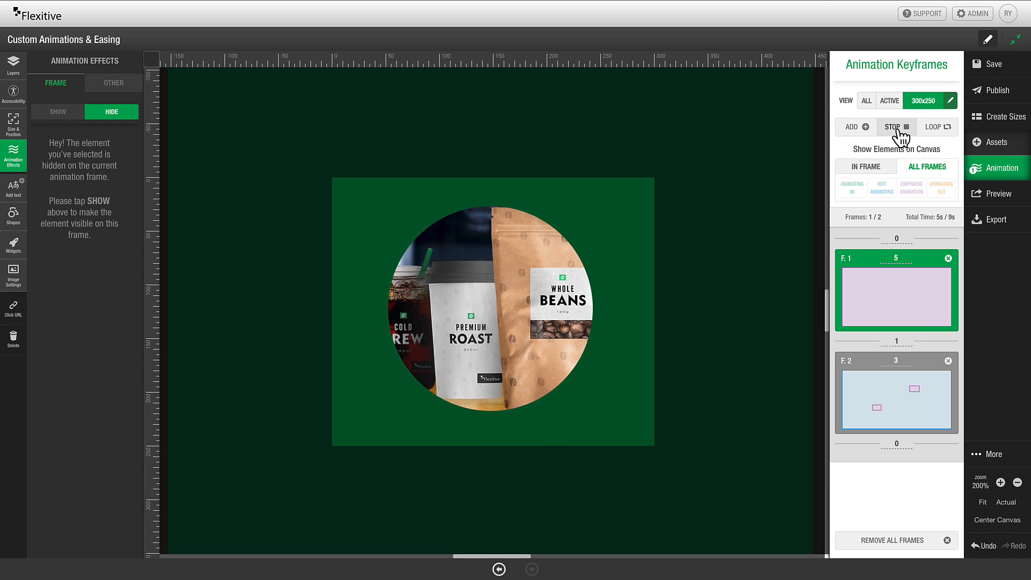